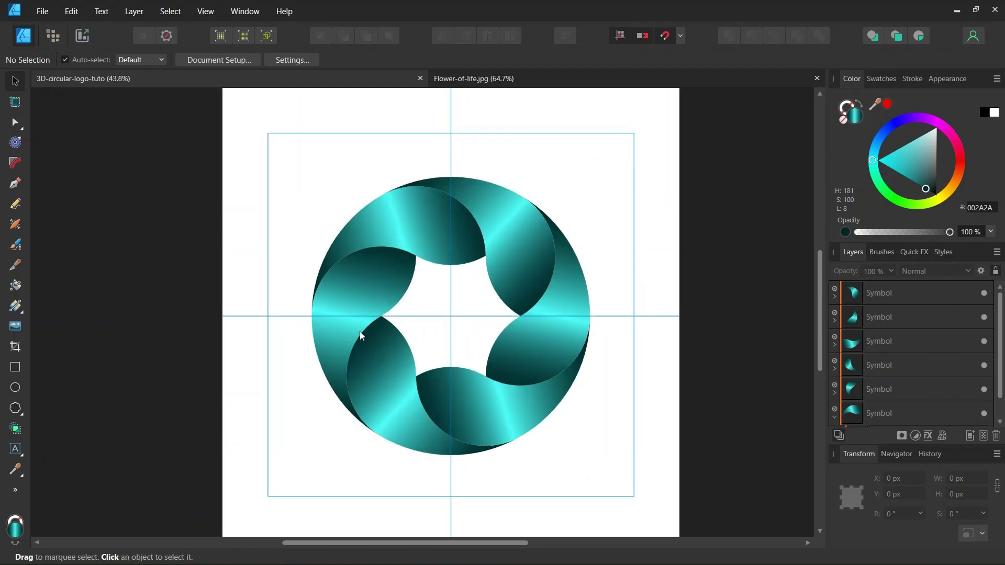
- Bring up the Flower-of-life.jpg reference tab and close it
scroll(368, 329, up, 1)
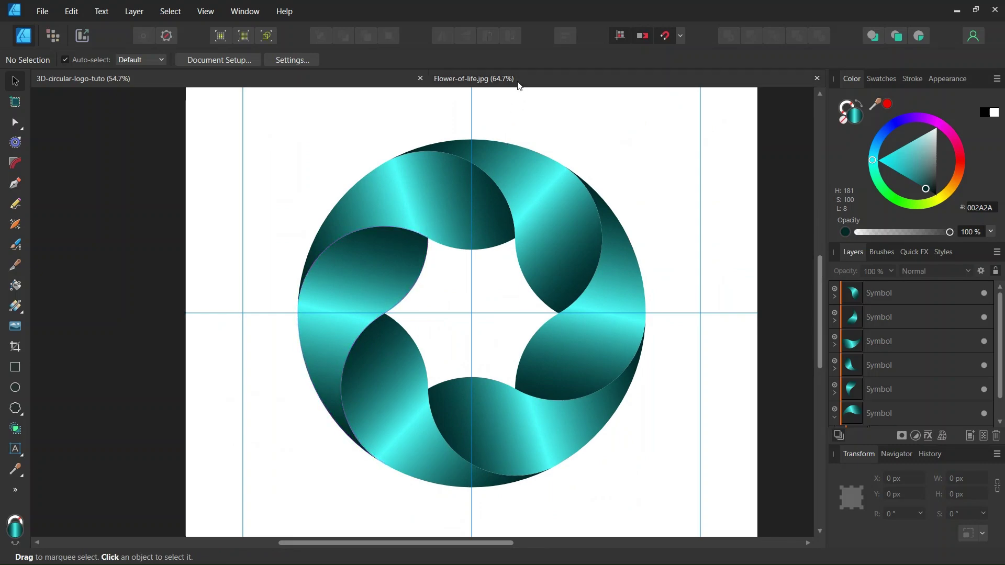
click(474, 78)
- Select one Symbol piece of the logo, then deselect it on empty canvas
scroll(377, 297, up, 1)
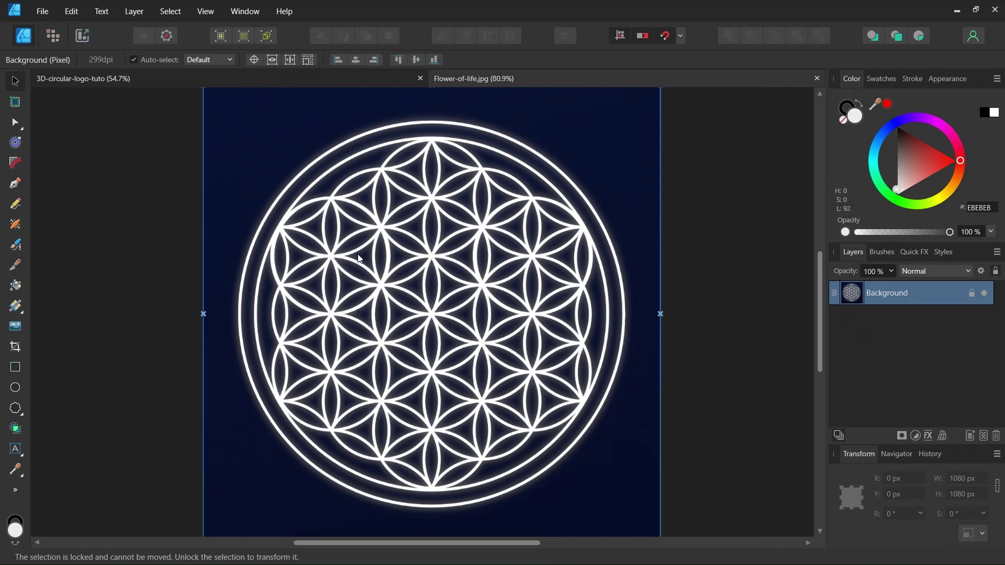
click(816, 78)
scroll(463, 245, up, 1)
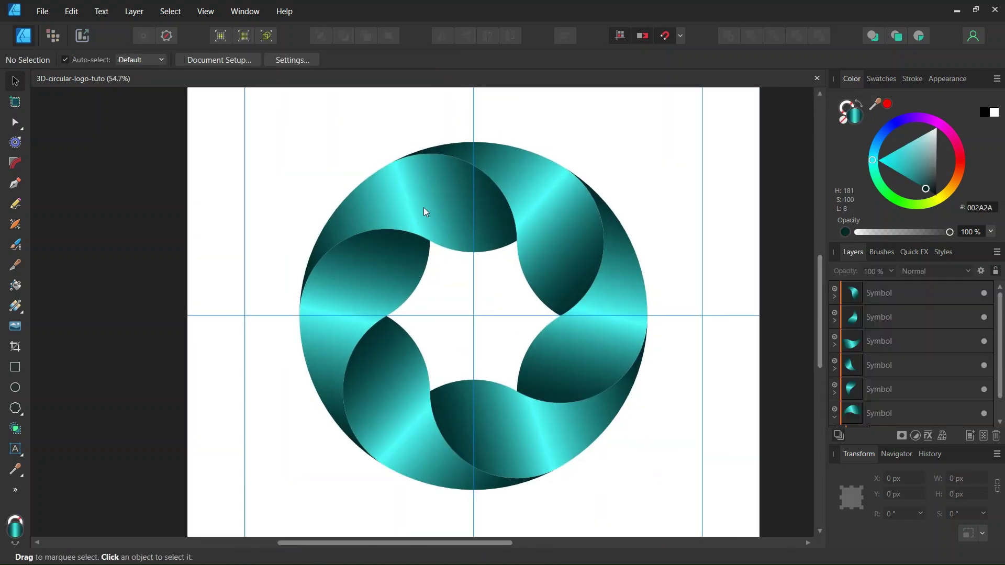
click(423, 204)
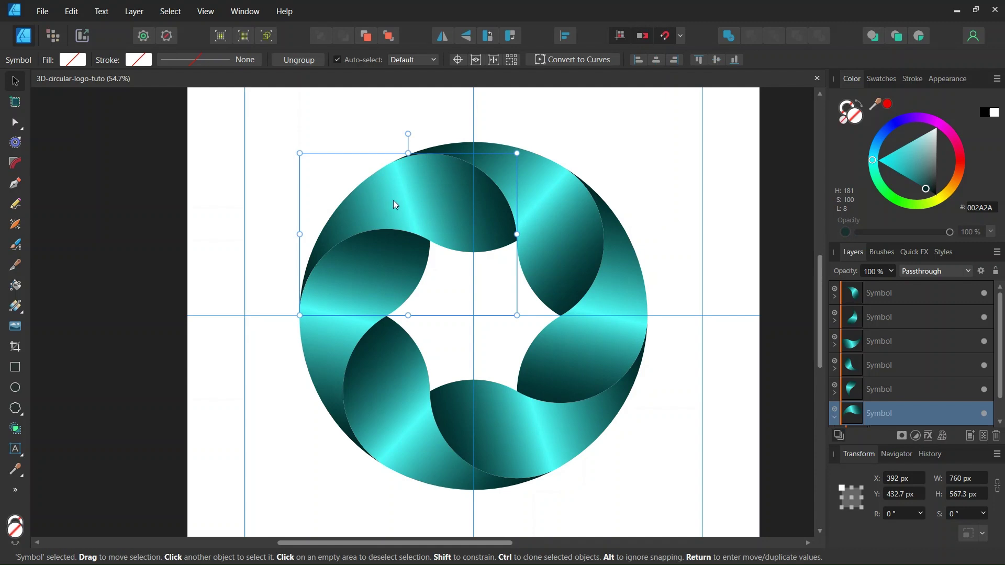
scroll(398, 204, down, 1)
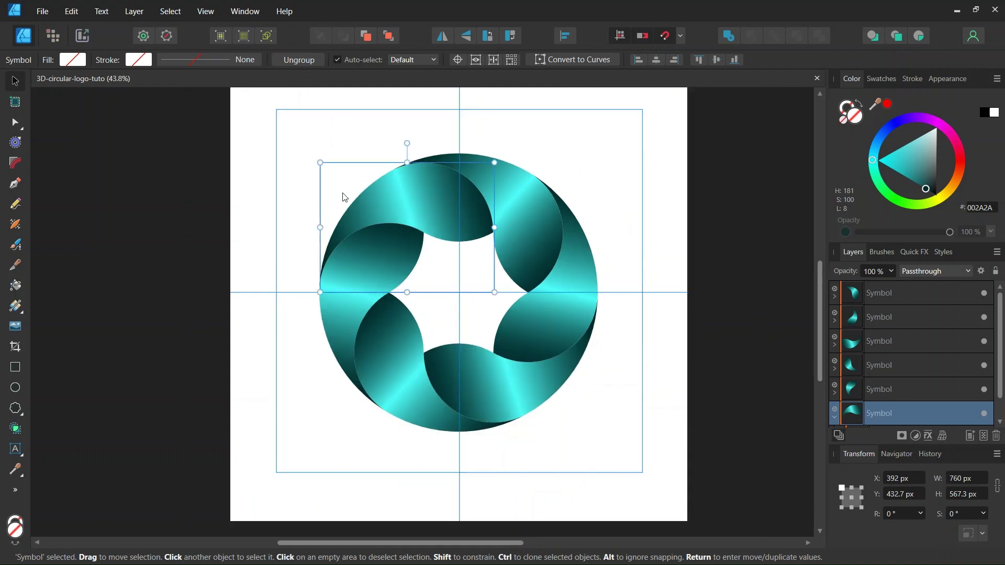
click(295, 205)
scroll(315, 208, down, 1)
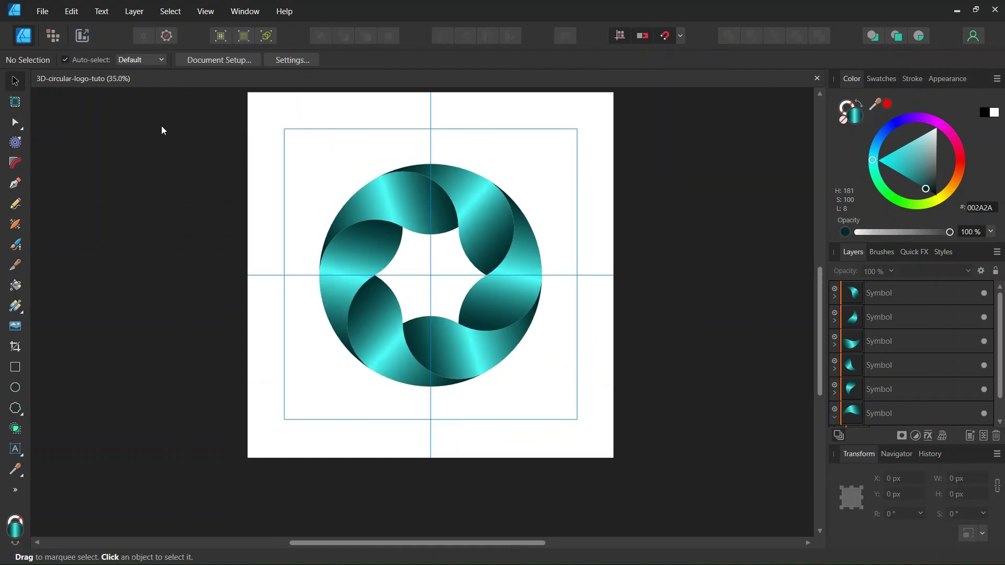
- Create a new 2000 × 2000 px document with units set to Pixels
key(alt+f)
click(64, 42)
key(ctrl+n)
click(628, 375)
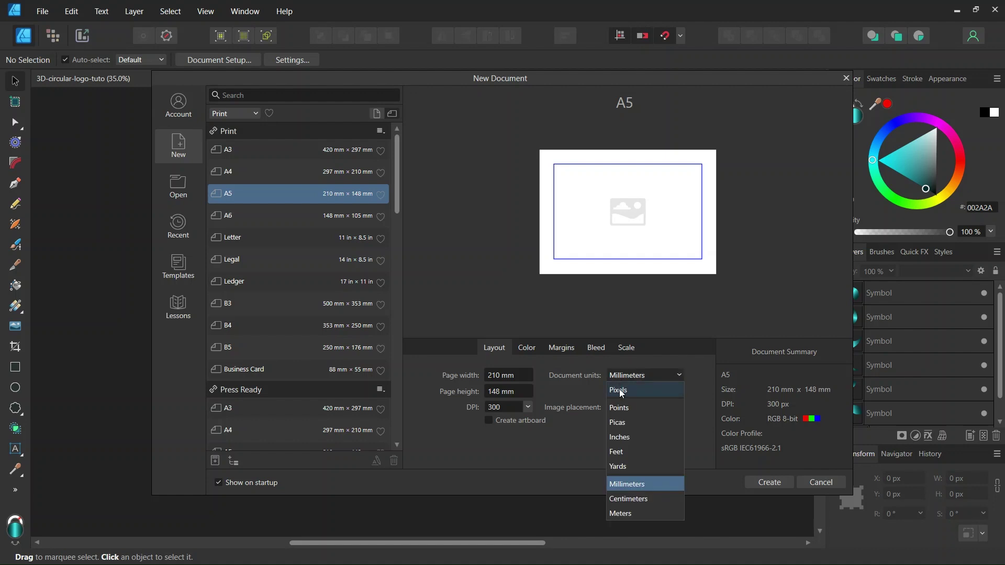
click(620, 389)
click(513, 375)
text(2000)
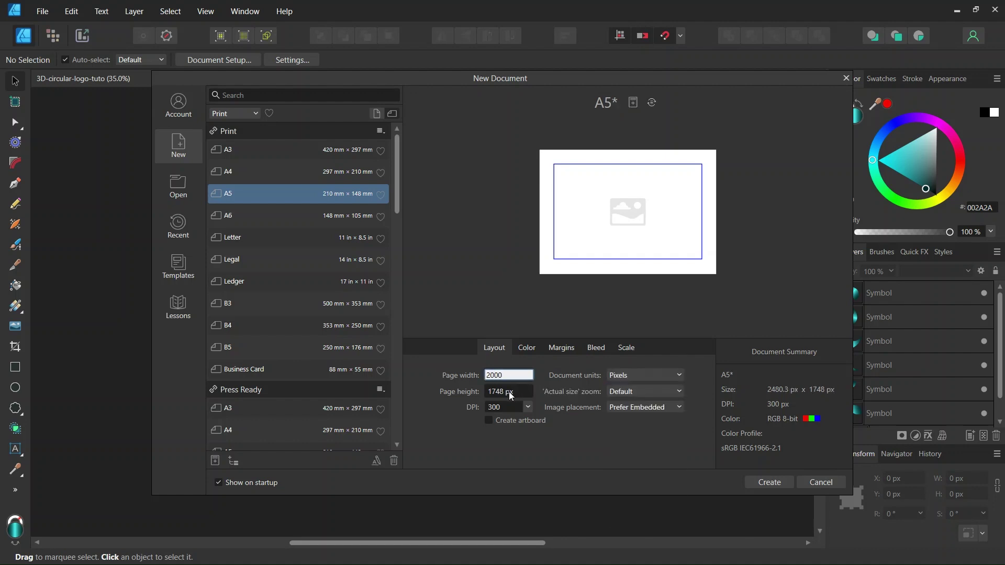
click(506, 392)
text(2000)
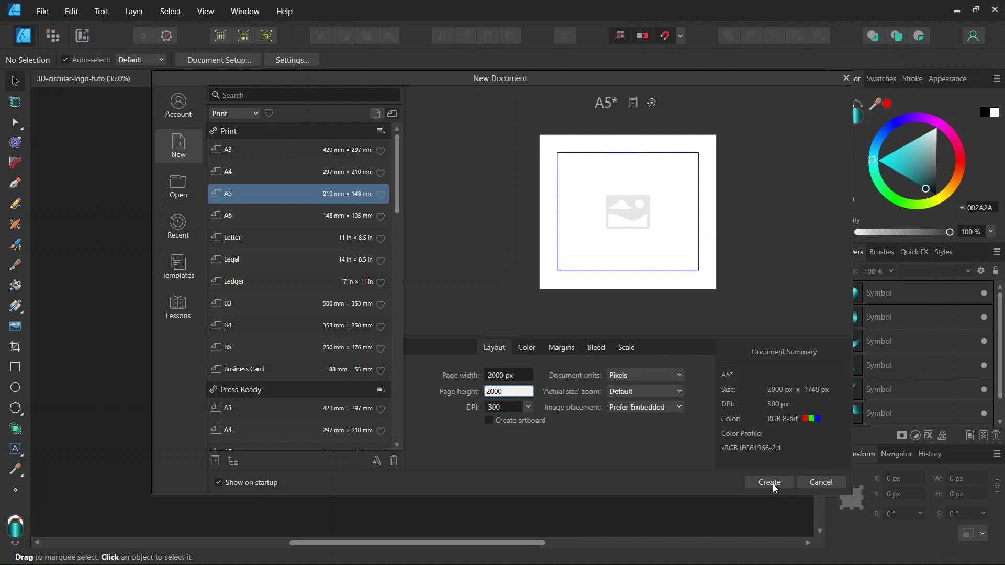
click(772, 482)
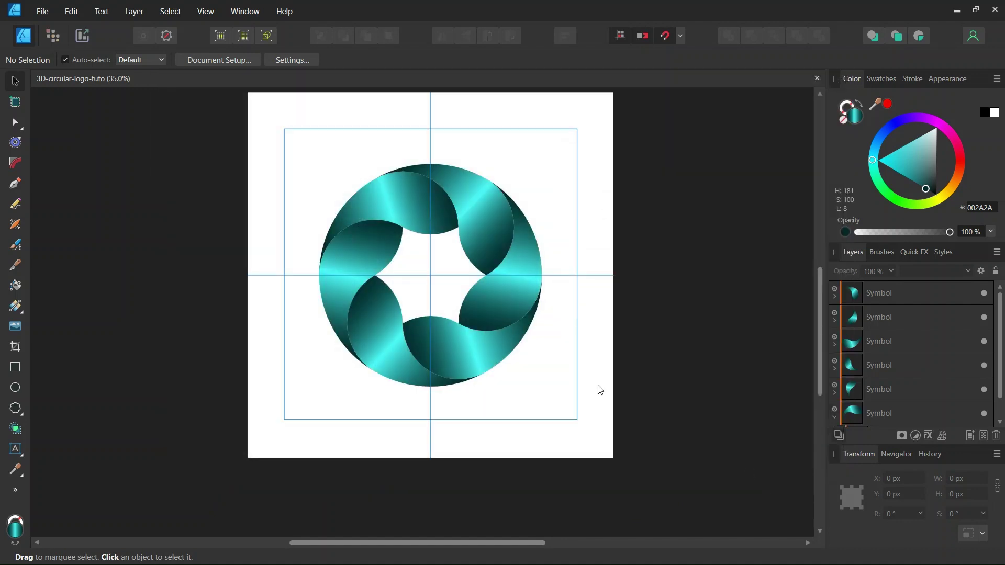
- Review the snapping options in the toolbar dropdown
drag(411, 543, 398, 521)
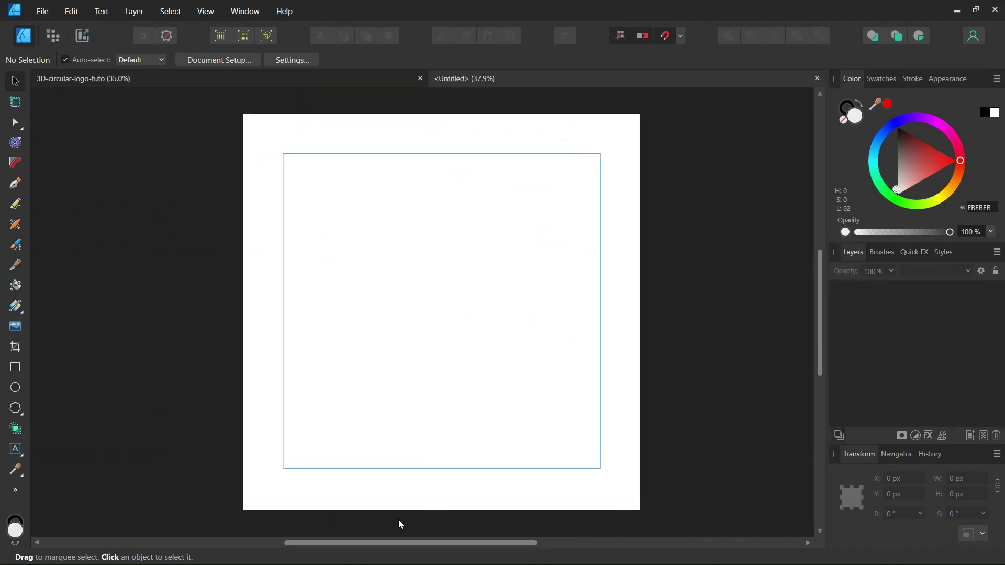
click(680, 36)
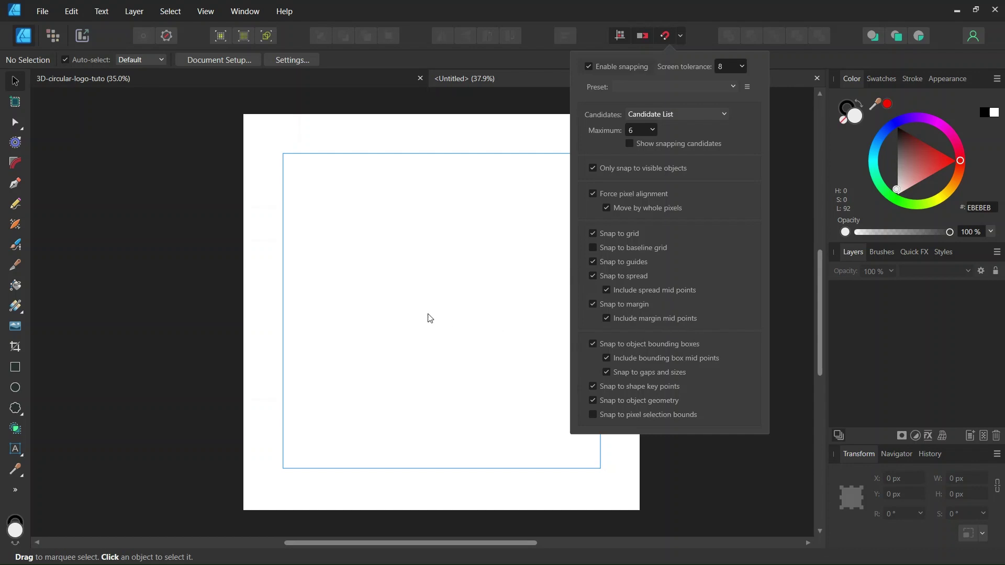
click(412, 306)
- Add a horizontal and a vertical guide at 1000 px via View > Guides
click(206, 11)
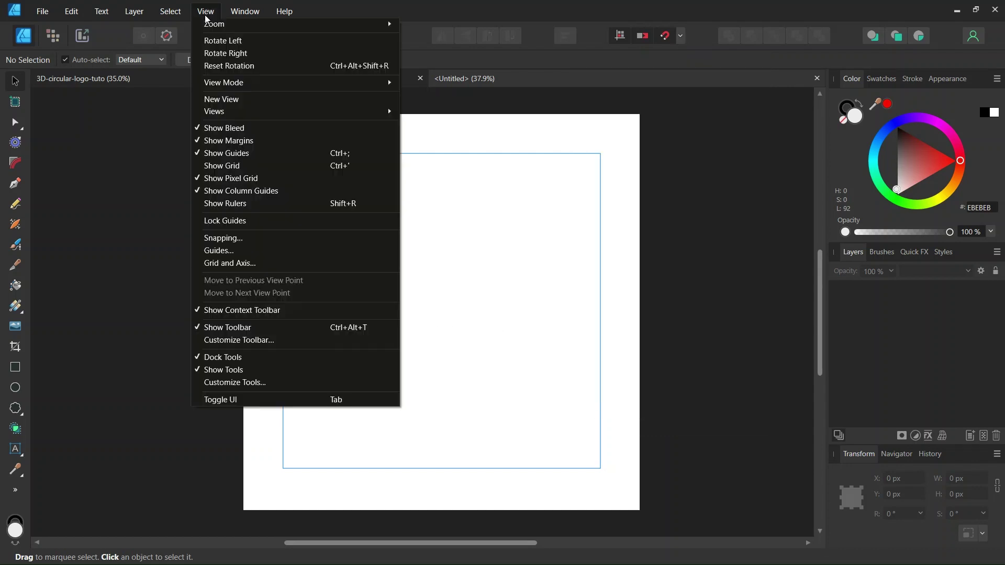
click(254, 250)
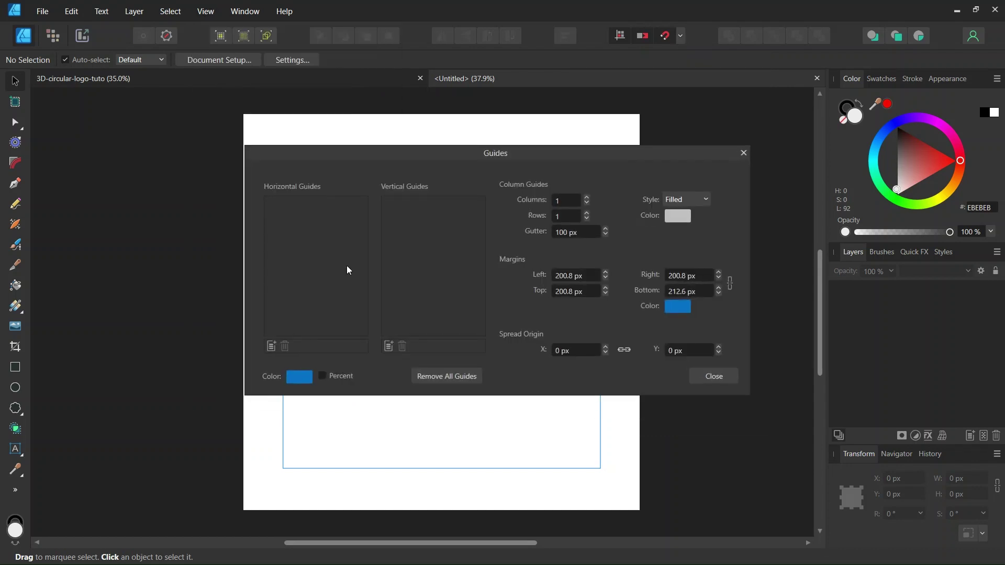
click(271, 347)
click(389, 346)
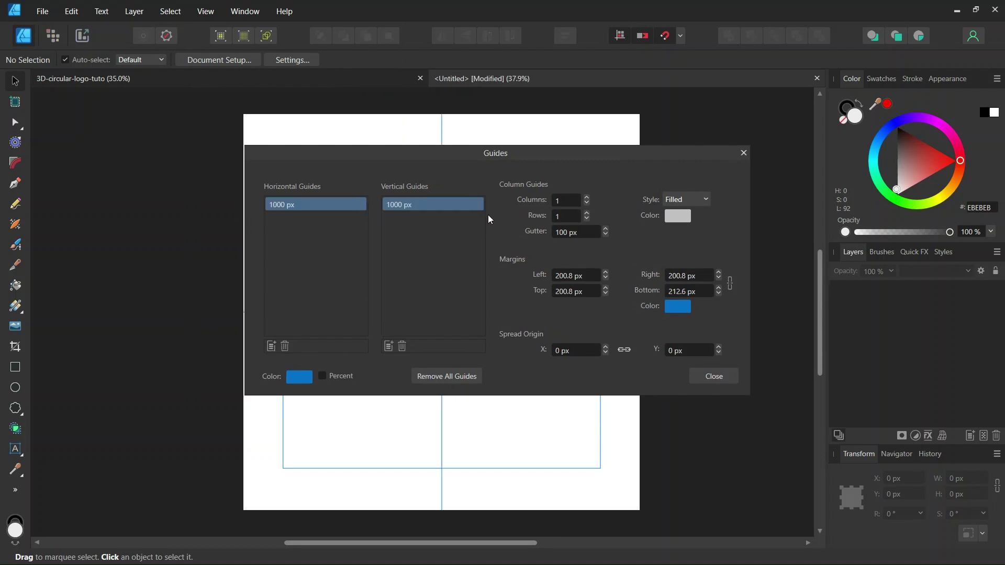
click(720, 375)
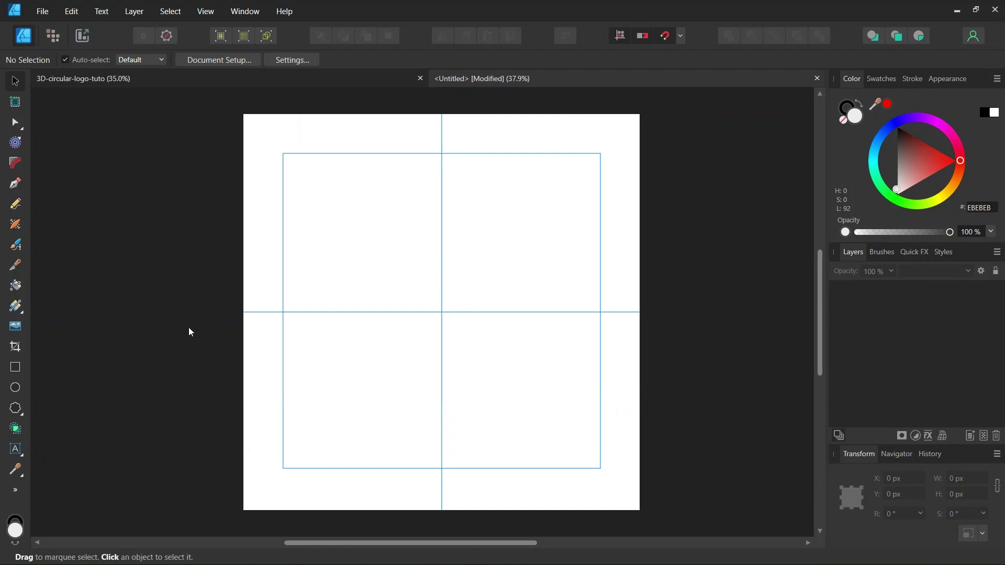
- Draw a no-fill circle with a 0.1 pt stroke outward from the guide crossing
click(24, 382)
click(71, 61)
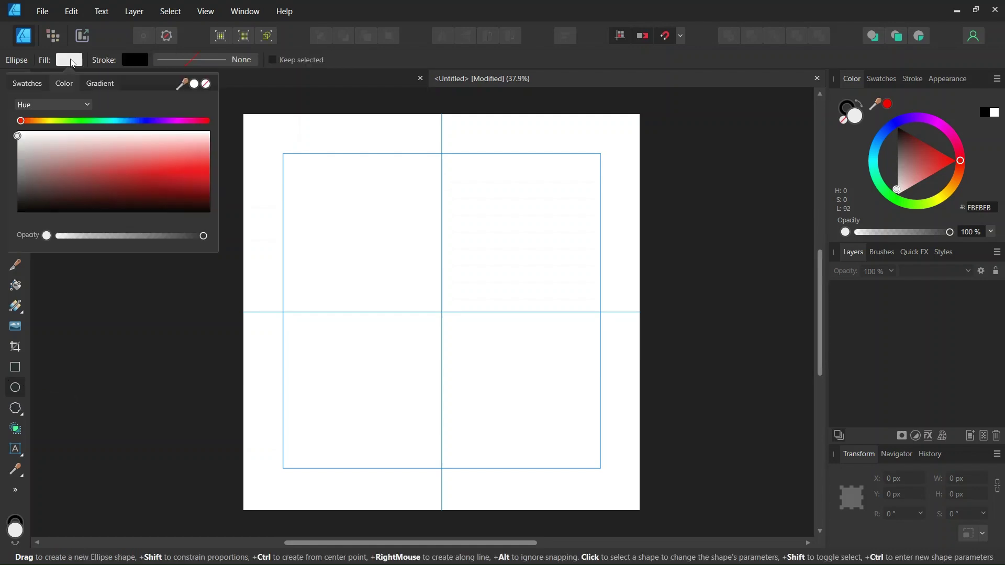
click(205, 84)
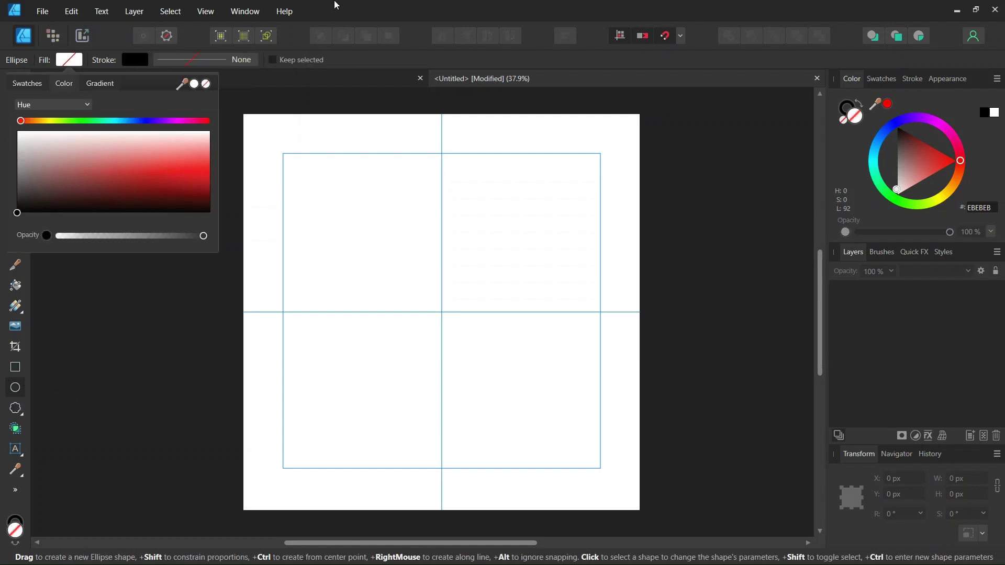
click(191, 60)
click(271, 105)
text(0)
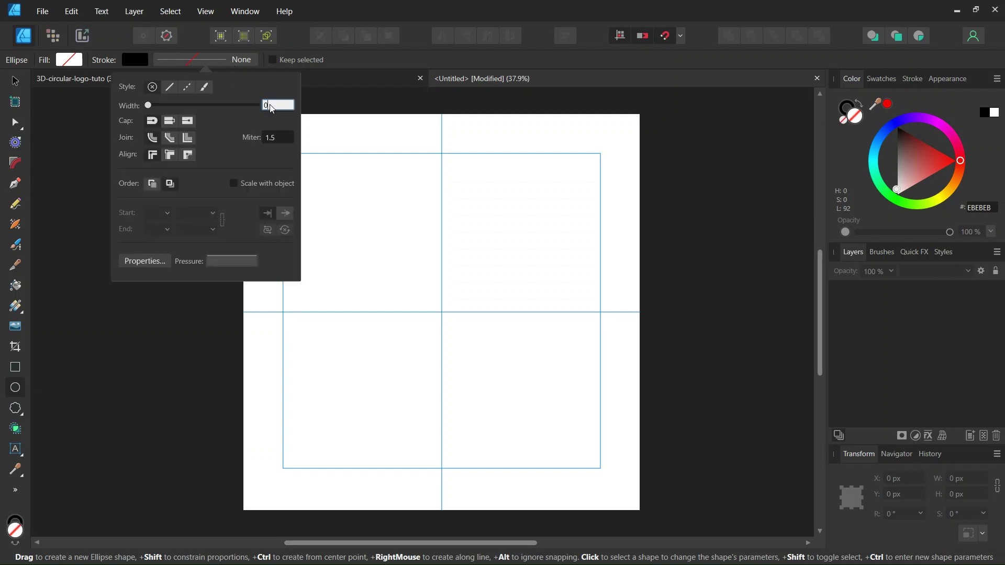
text(.1)
key(Return)
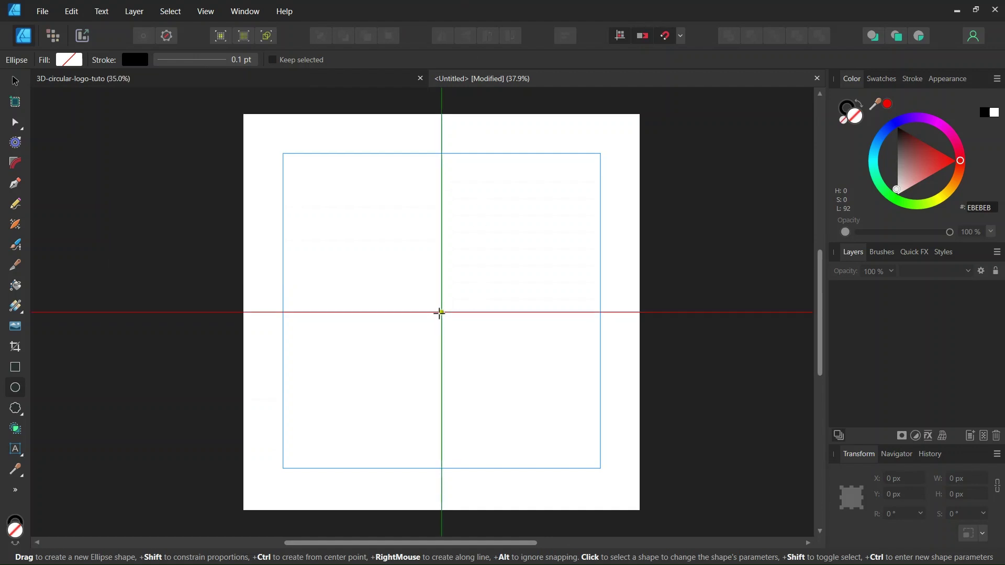
drag(440, 312, 525, 367)
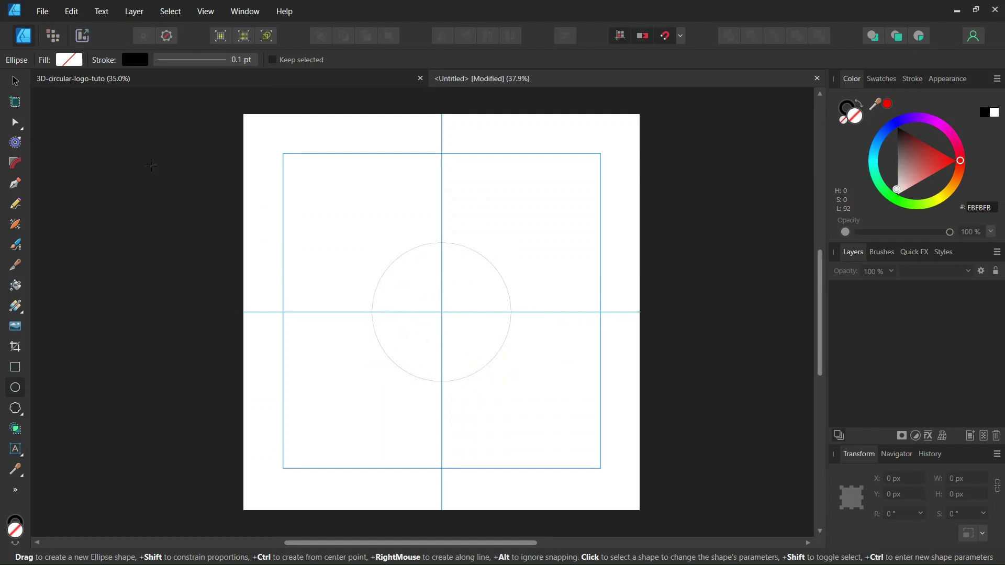
- Duplicate the circle with Ctrl+J and move the copy to the right
click(24, 86)
click(494, 275)
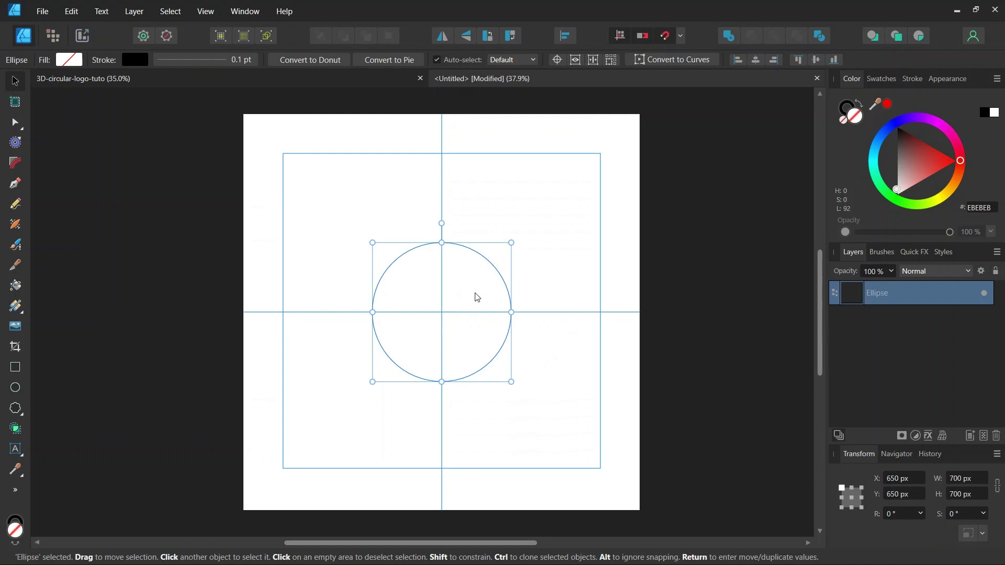
scroll(477, 297, up, 1)
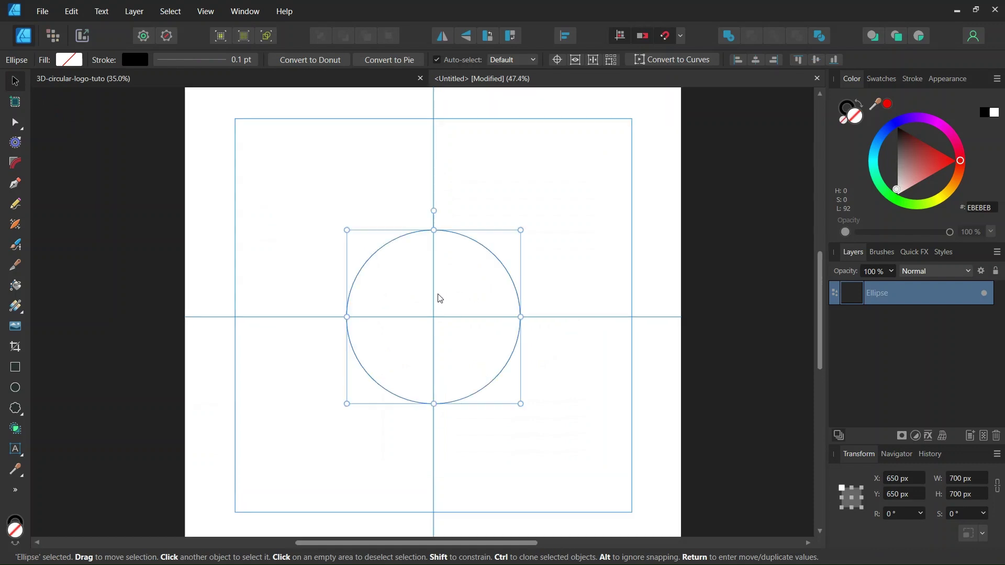
scroll(418, 267, down, 1)
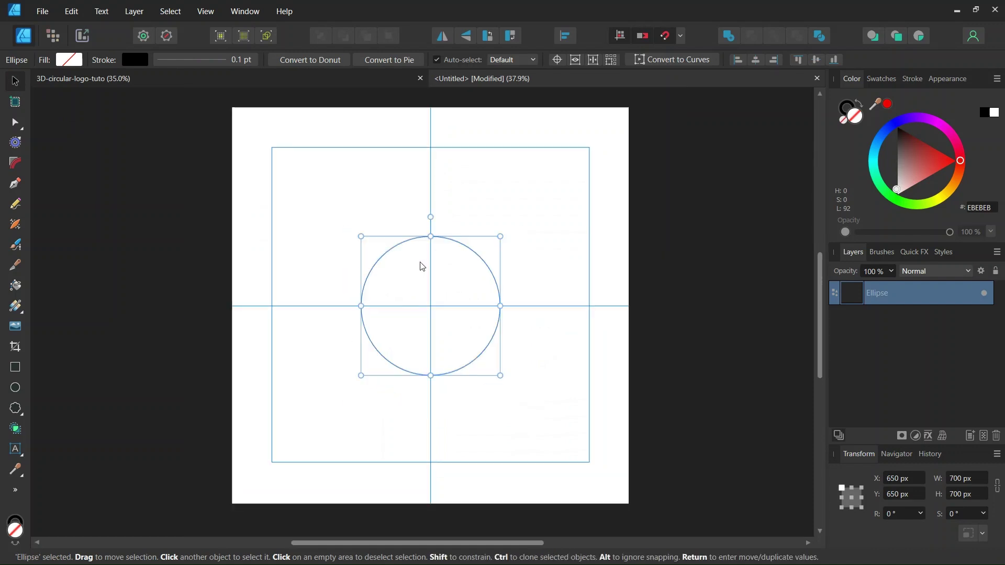
scroll(426, 267, up, 1)
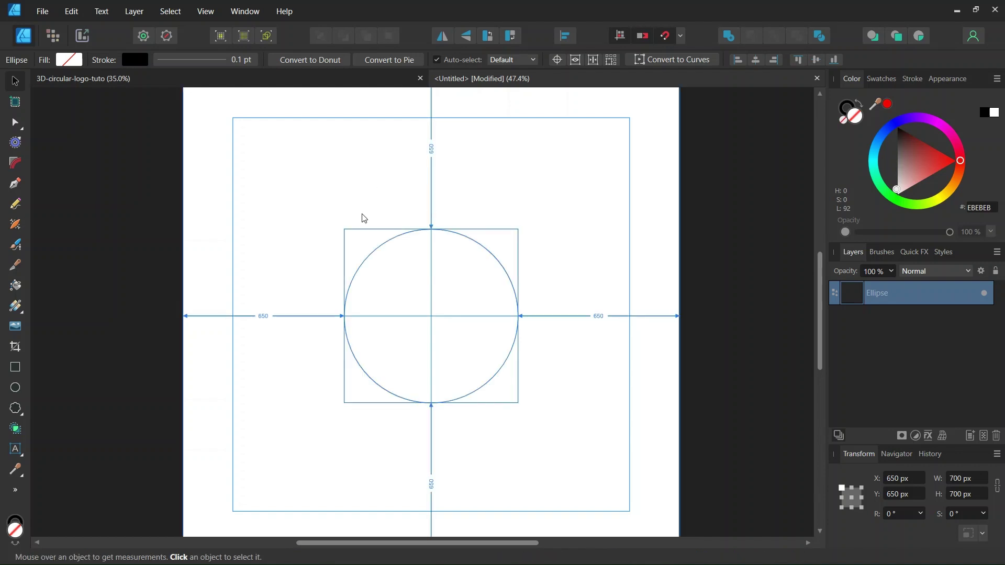
key(alt)
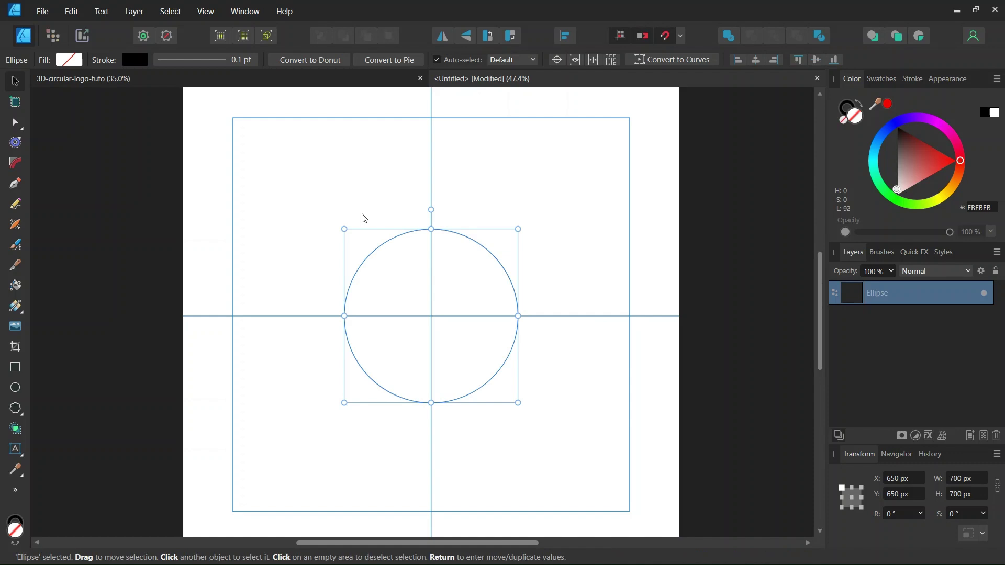
key(ctrl+j)
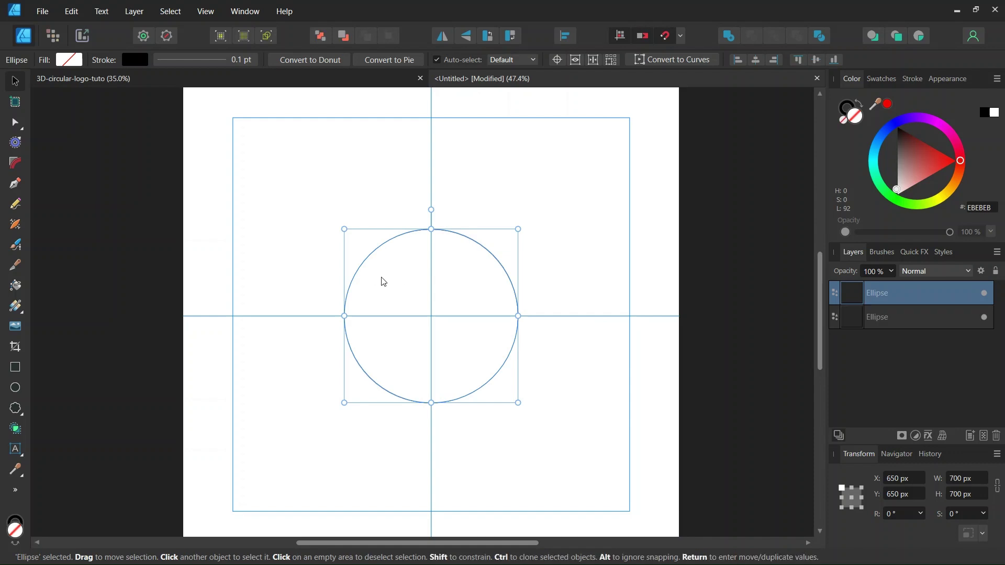
drag(385, 282, 475, 277)
scroll(430, 309, up, 2)
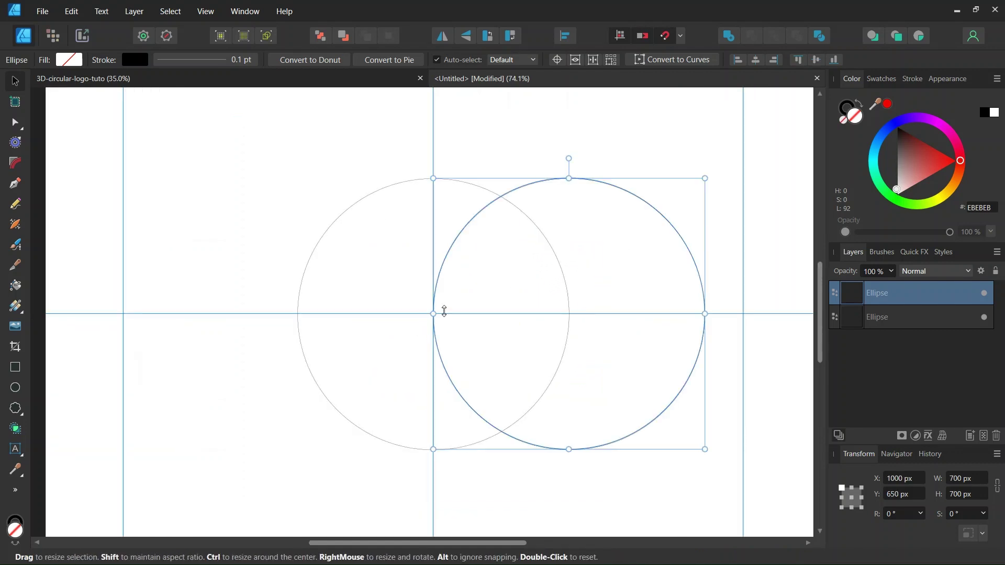
- Enable Transform Origin on the right circle and drag the pivot to its left edge
click(413, 348)
scroll(419, 335, down, 2)
scroll(420, 334, up, 2)
click(427, 330)
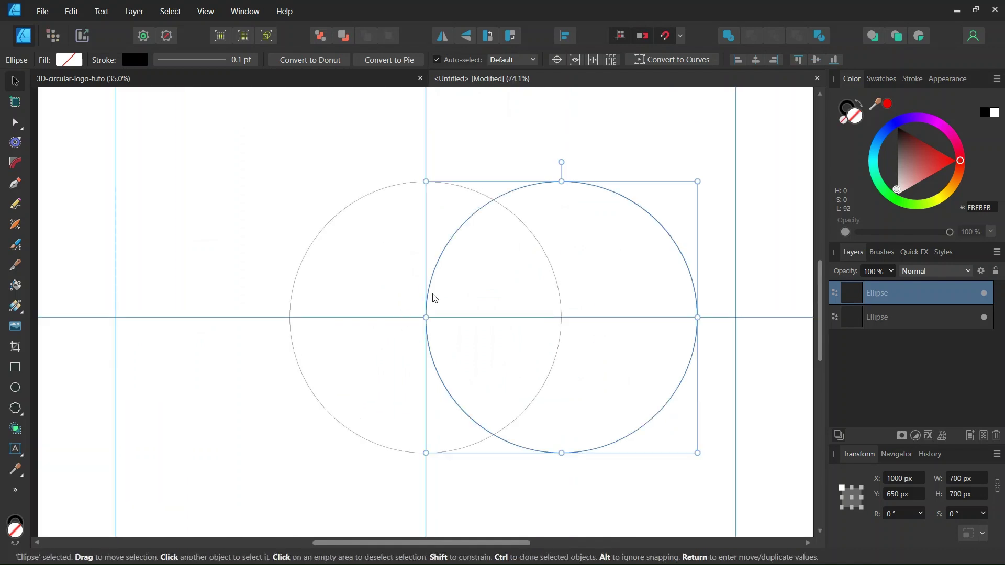
key(Escape)
scroll(428, 335, down, 2)
click(428, 330)
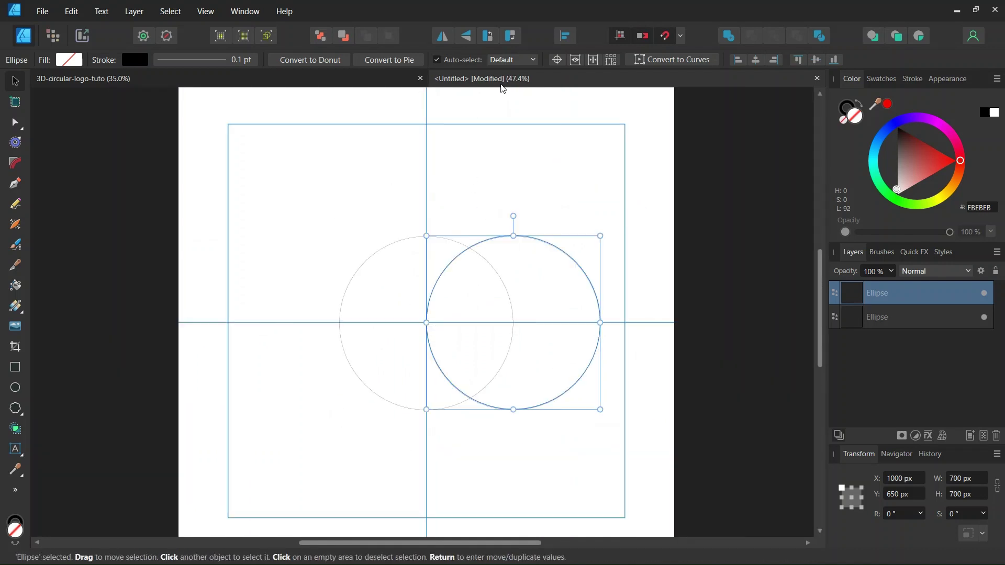
click(557, 61)
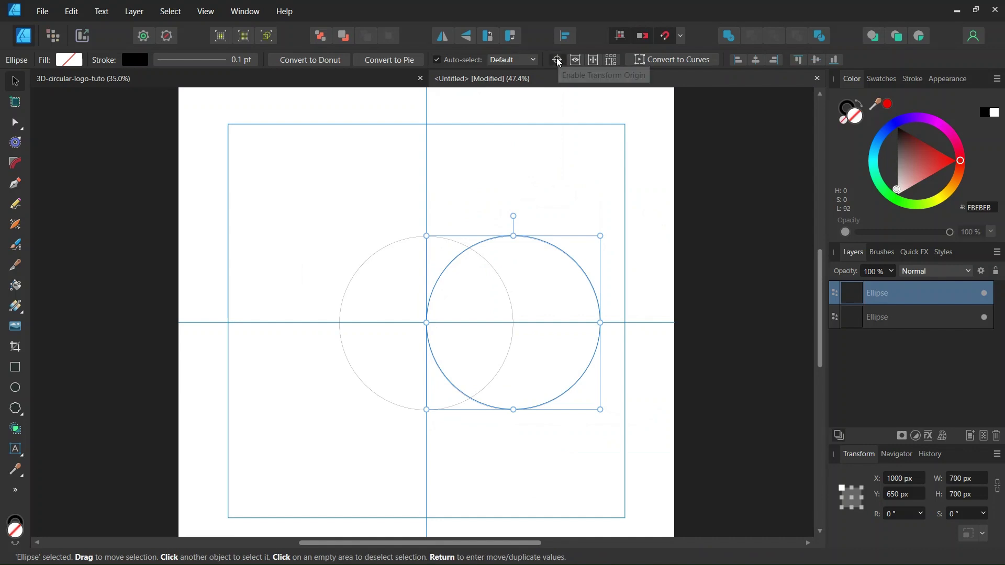
drag(513, 322, 426, 322)
scroll(434, 325, up, 3)
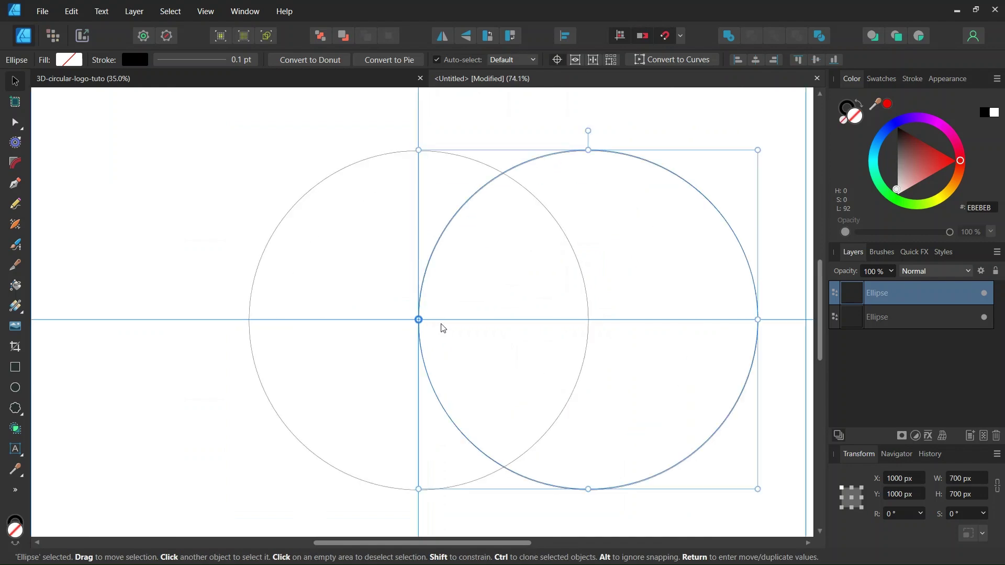
scroll(443, 327, down, 1)
scroll(455, 310, down, 1)
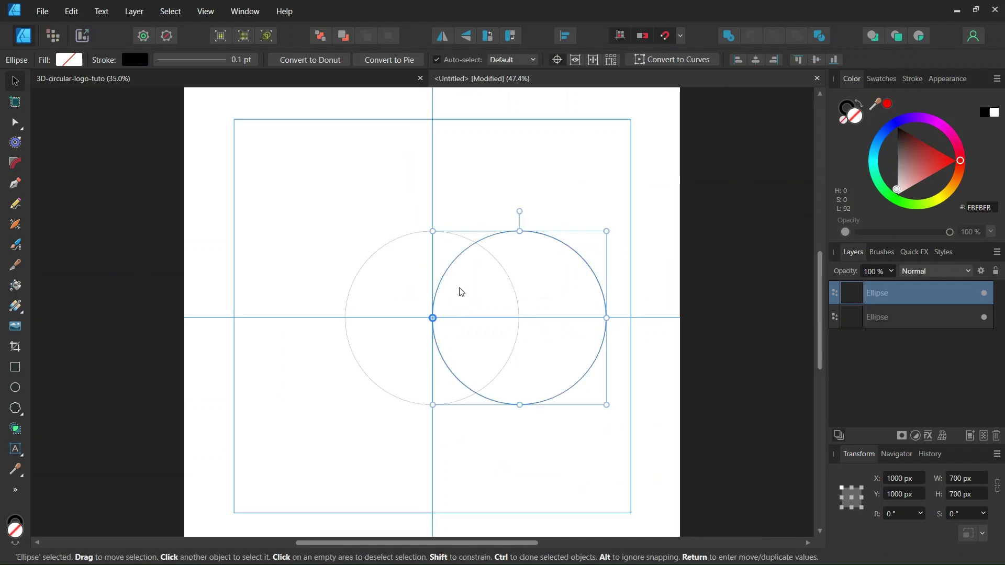
- Use Move/Duplicate to make 5 copies rotated 60° each, then deselect
key(Return)
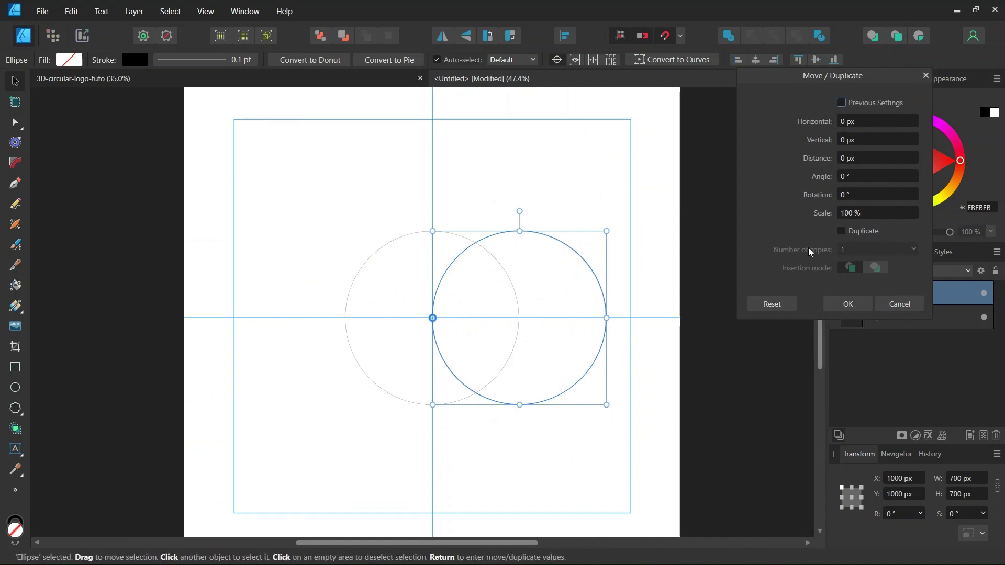
click(840, 230)
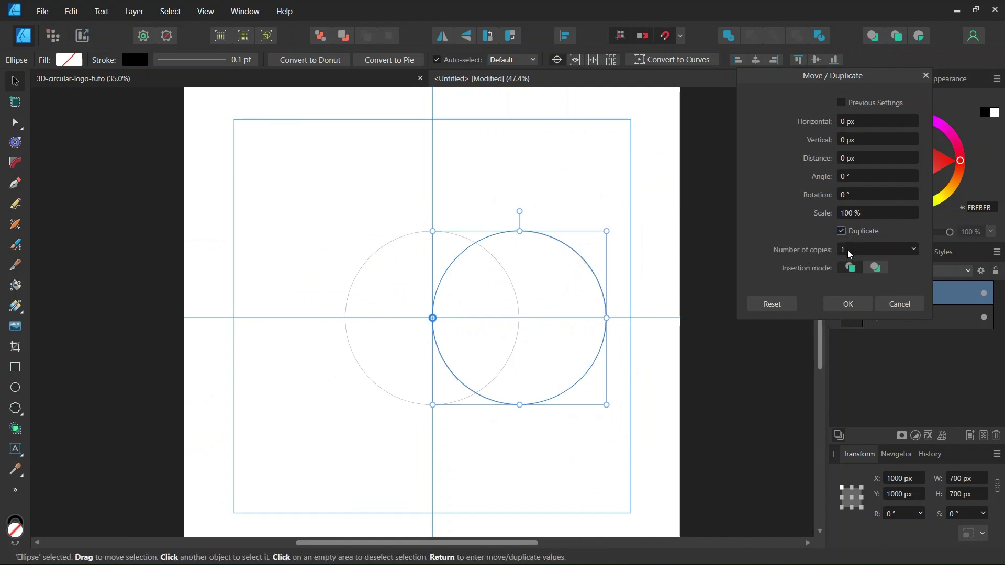
click(848, 250)
text(5)
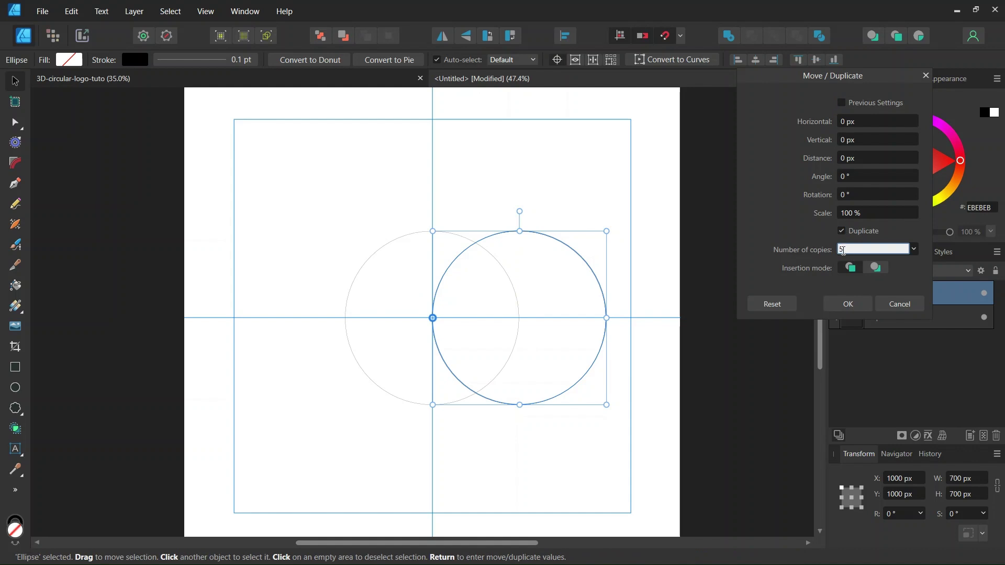
click(849, 199)
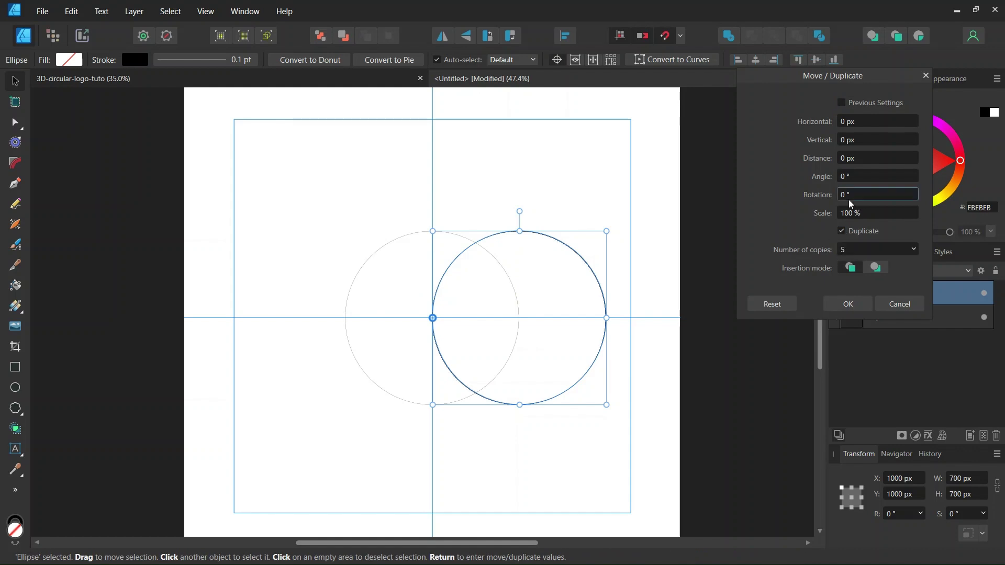
text(60)
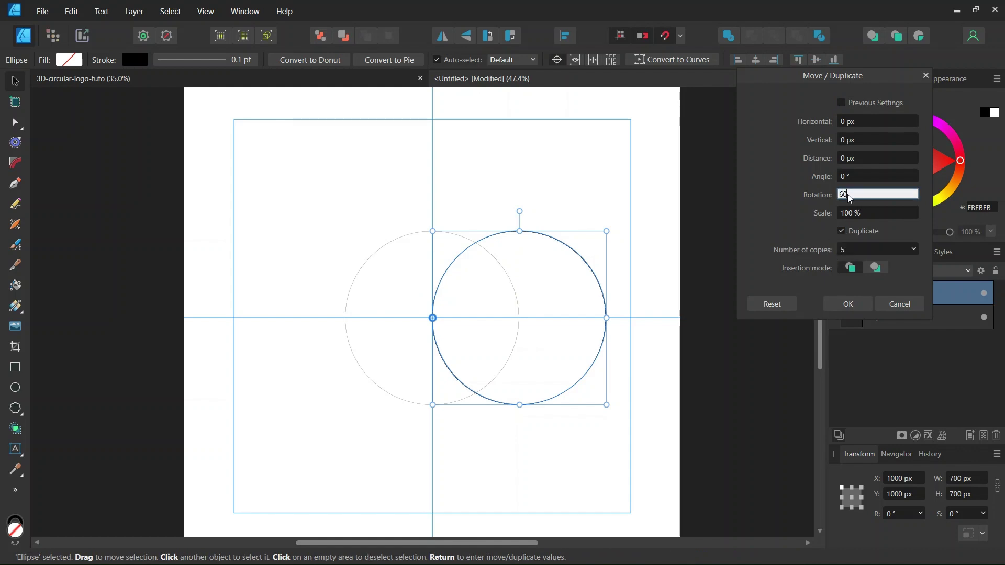
key(Return)
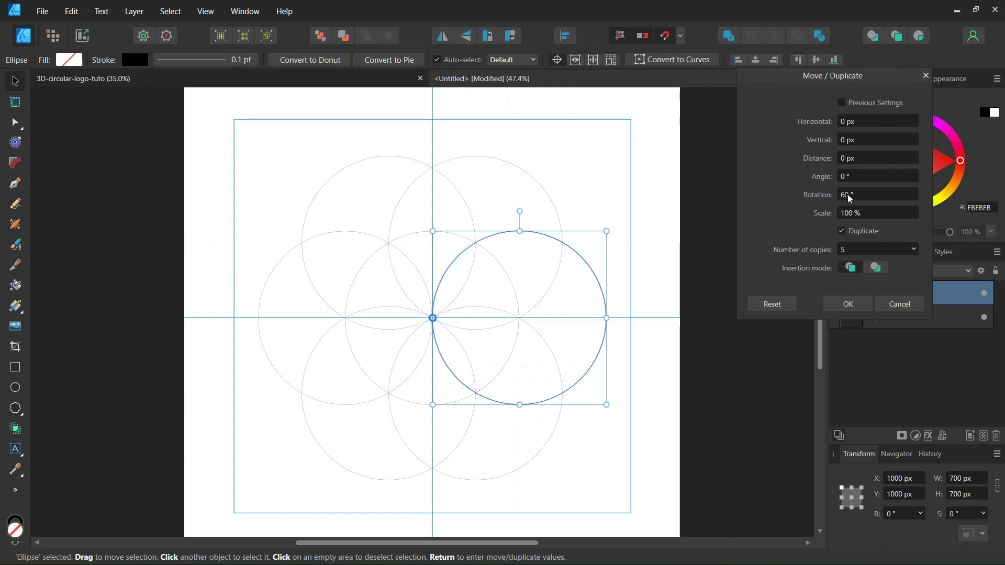
click(847, 304)
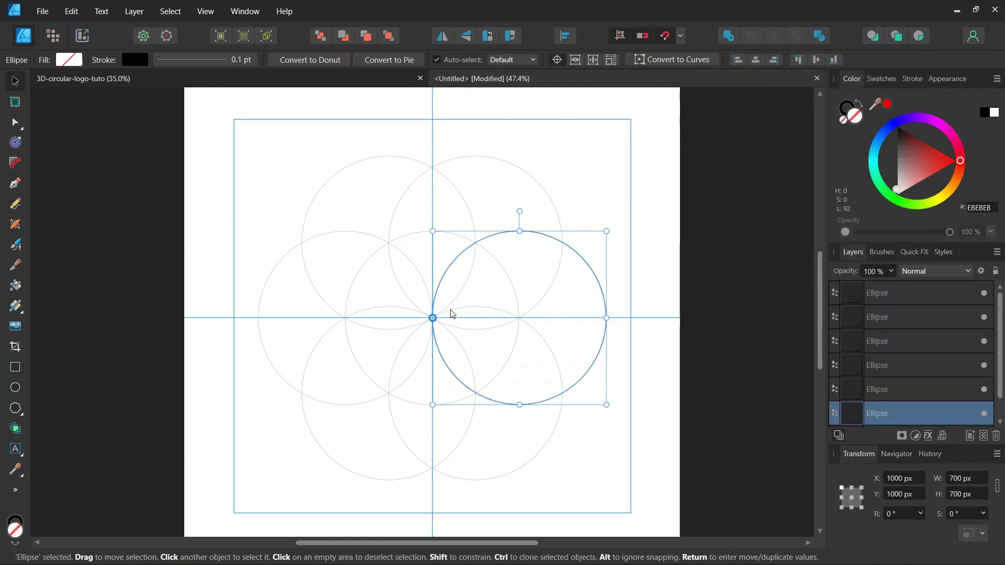
scroll(445, 313, up, 1)
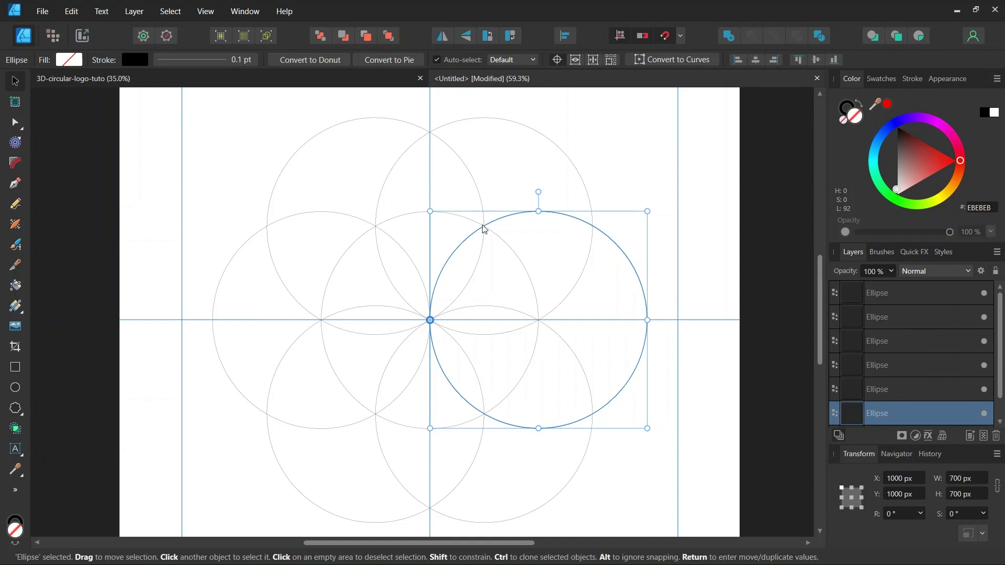
scroll(375, 297, down, 2)
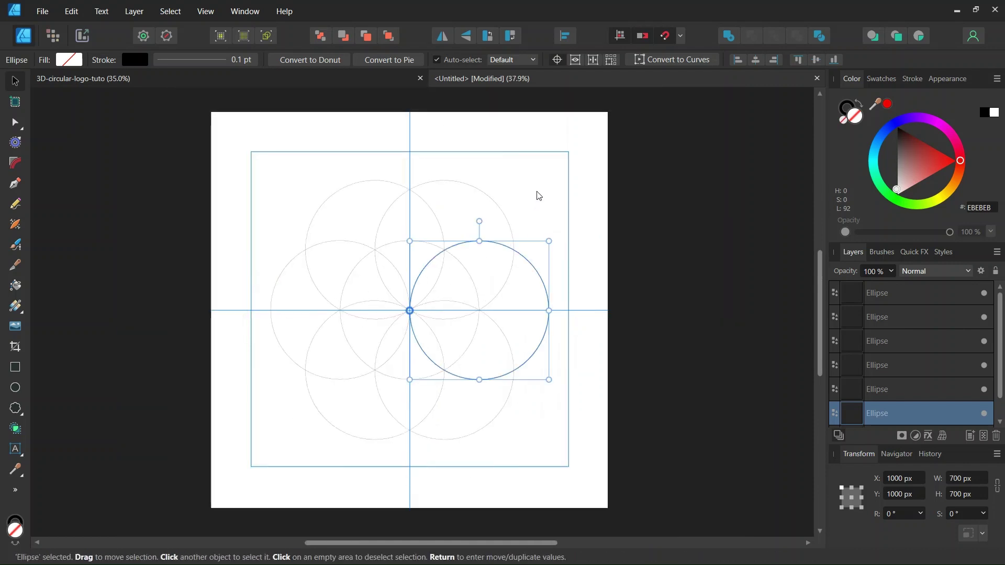
click(540, 193)
- Drag the rightmost circle to the flower's lower left and nudge it to snap
click(528, 260)
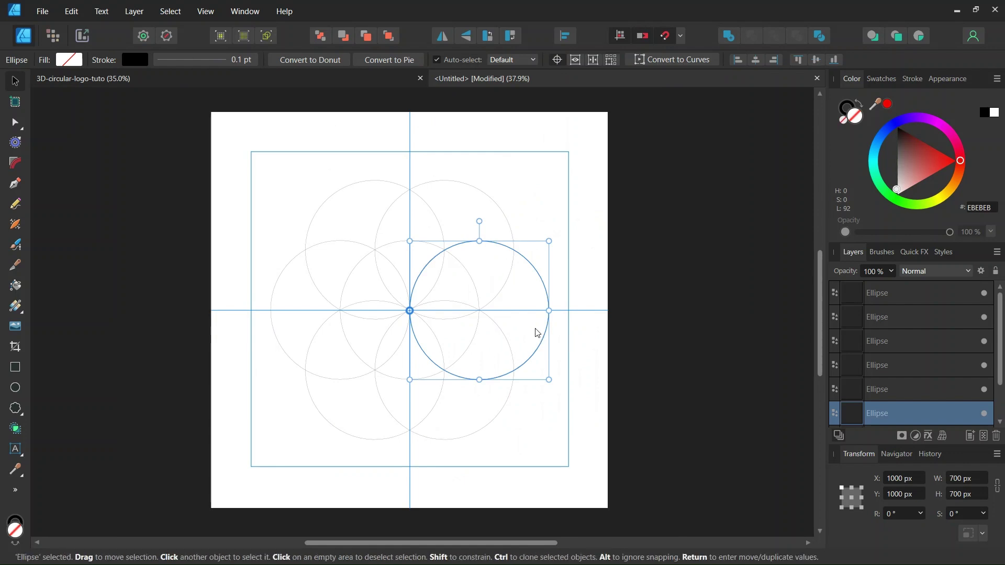
scroll(486, 353, down, 1)
scroll(469, 352, up, 1)
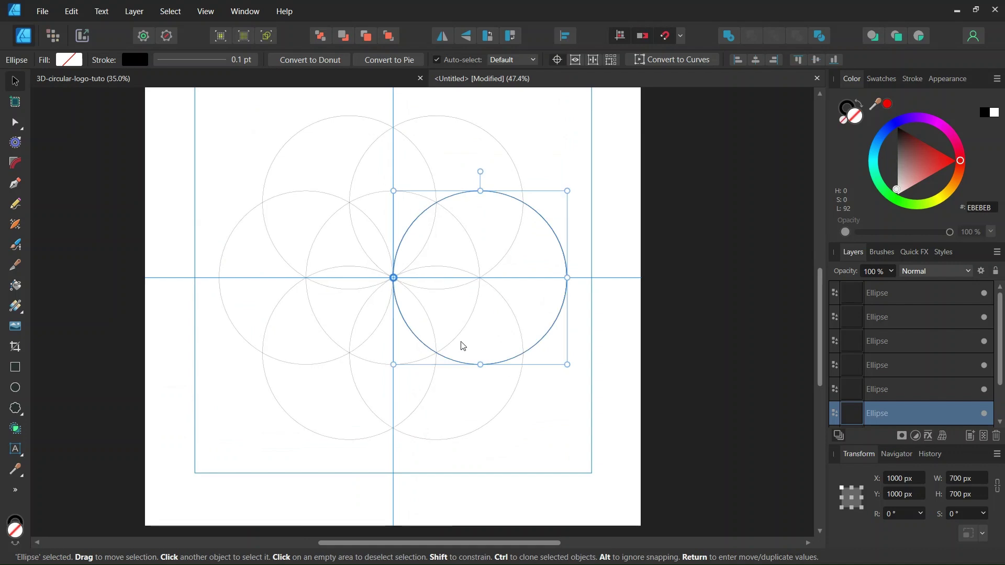
drag(536, 314, 283, 387)
scroll(346, 391, up, 3)
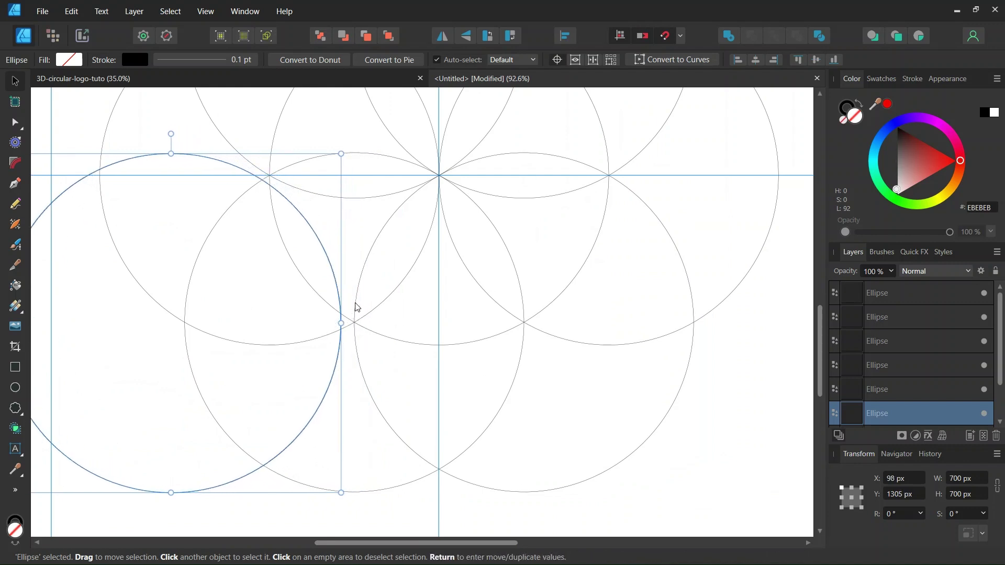
scroll(360, 347, down, 4)
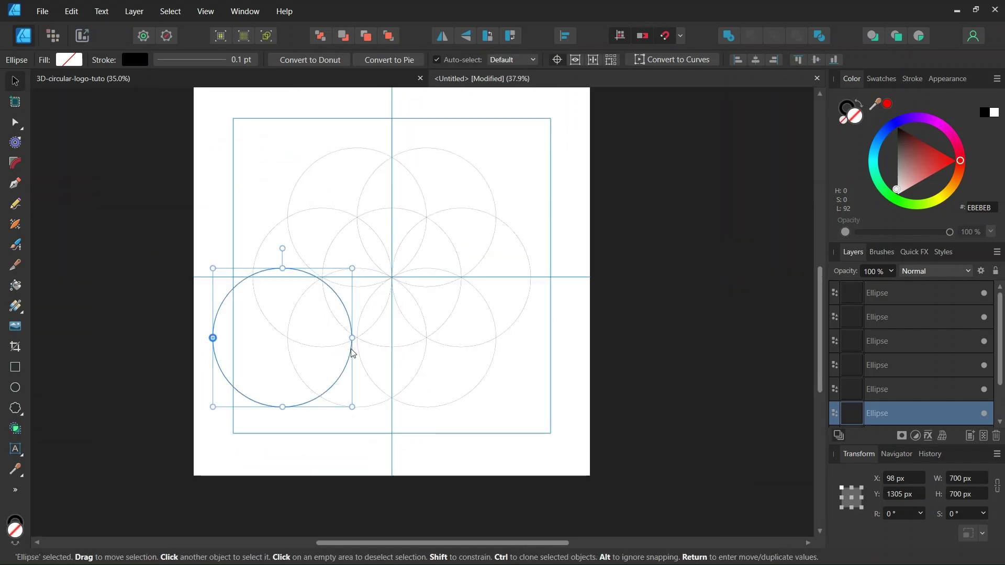
key(ctrl+a)
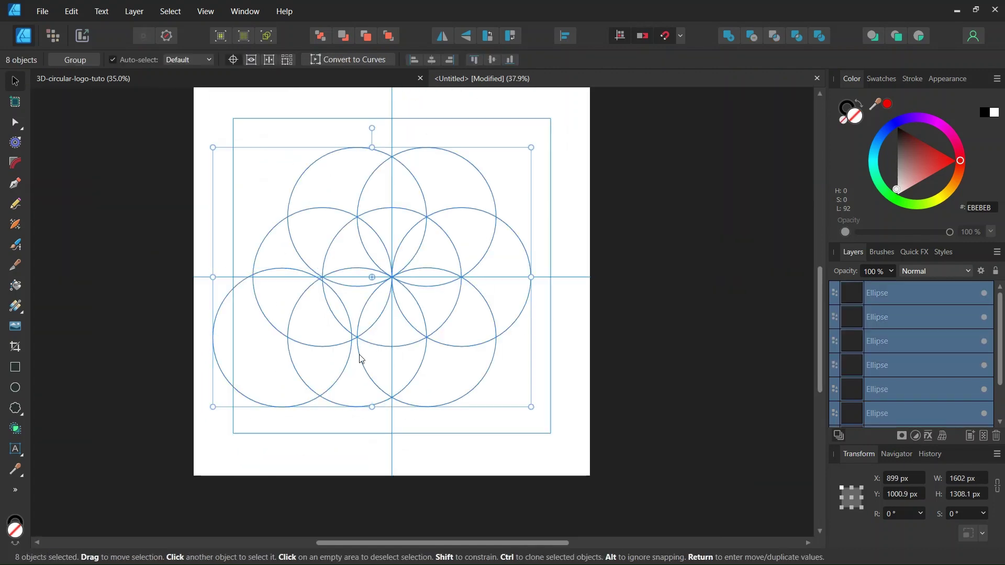
click(358, 423)
scroll(347, 390, up, 3)
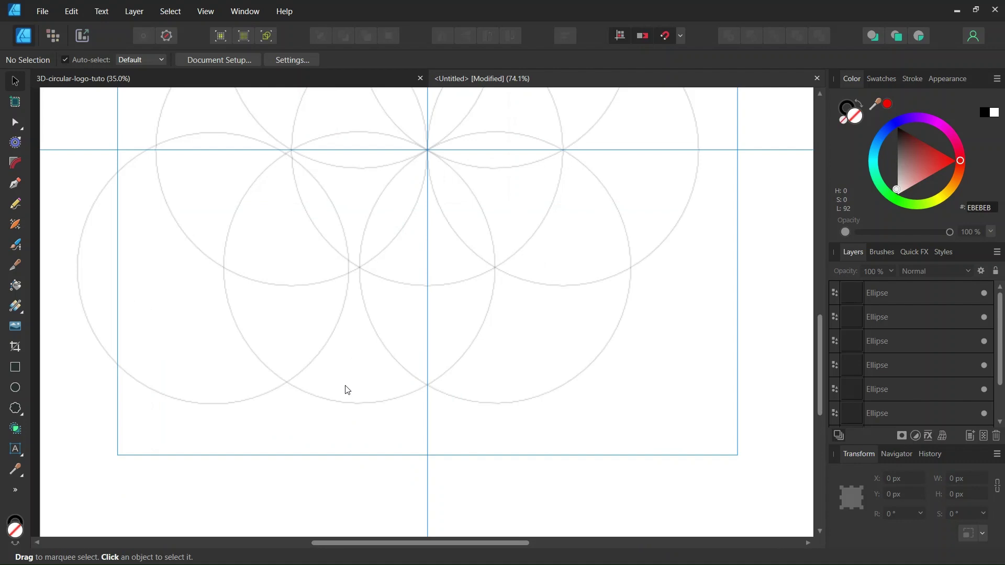
click(332, 343)
drag(338, 343, 348, 341)
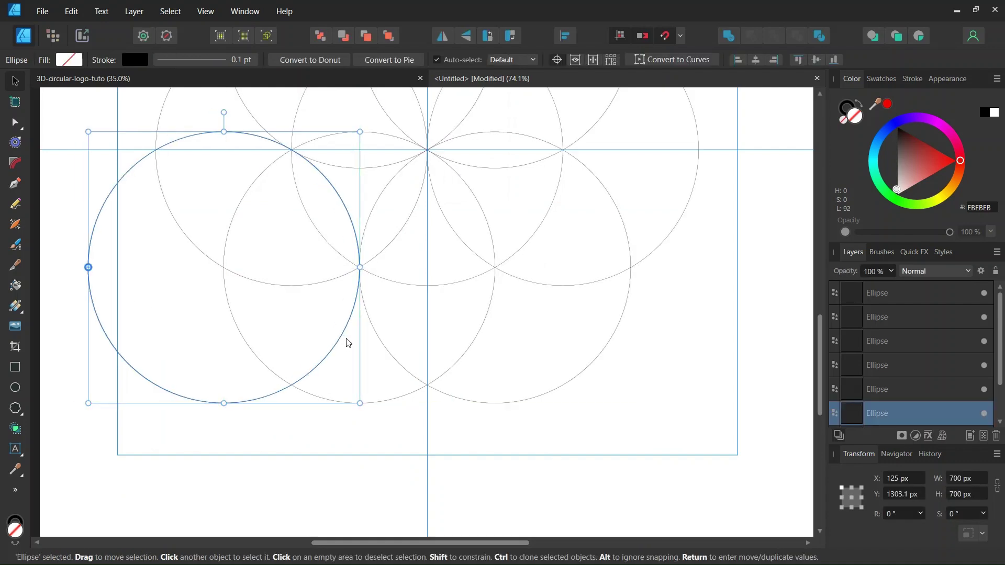
scroll(348, 339, up, 1)
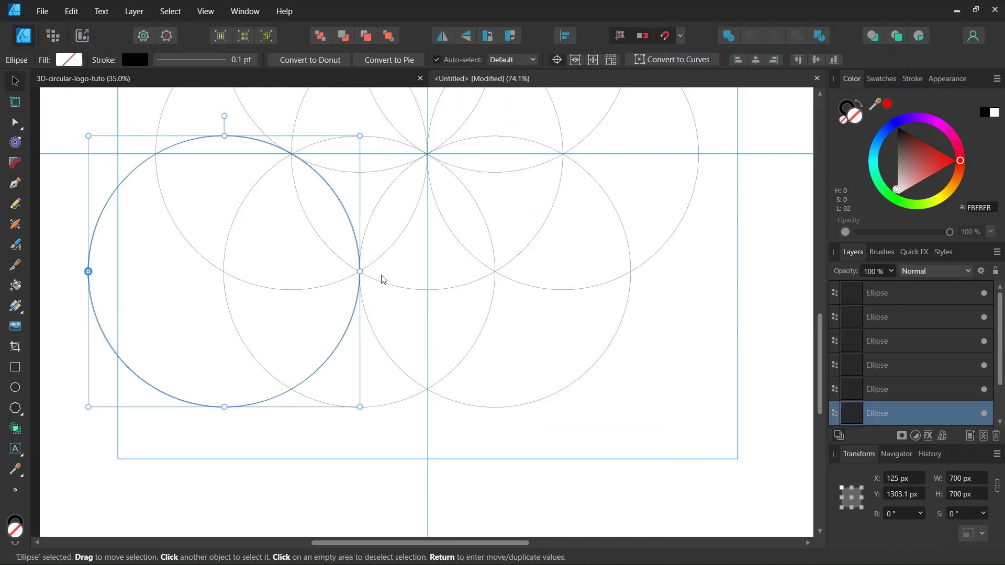
scroll(348, 313, down, 3)
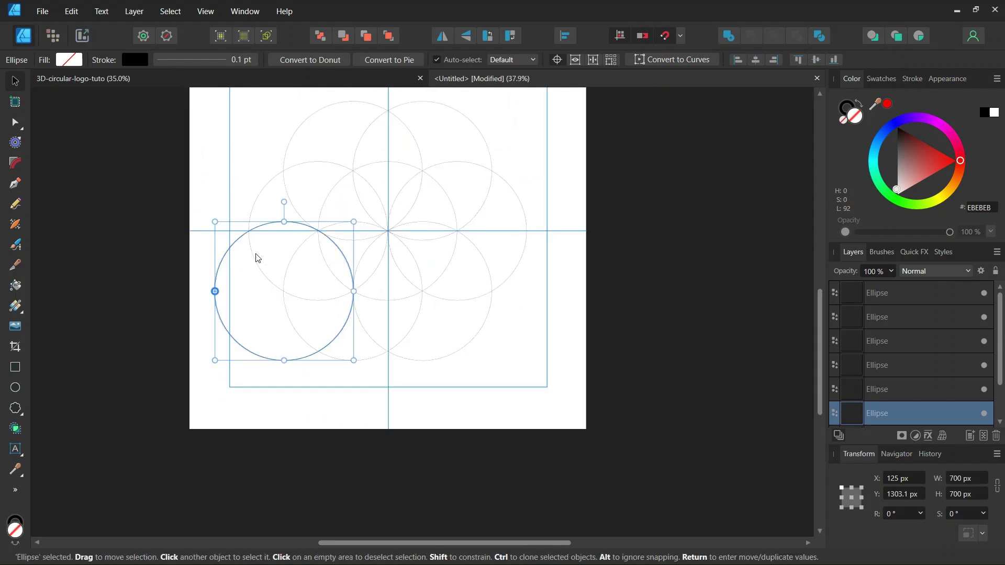
scroll(313, 310, up, 1)
scroll(362, 296, up, 1)
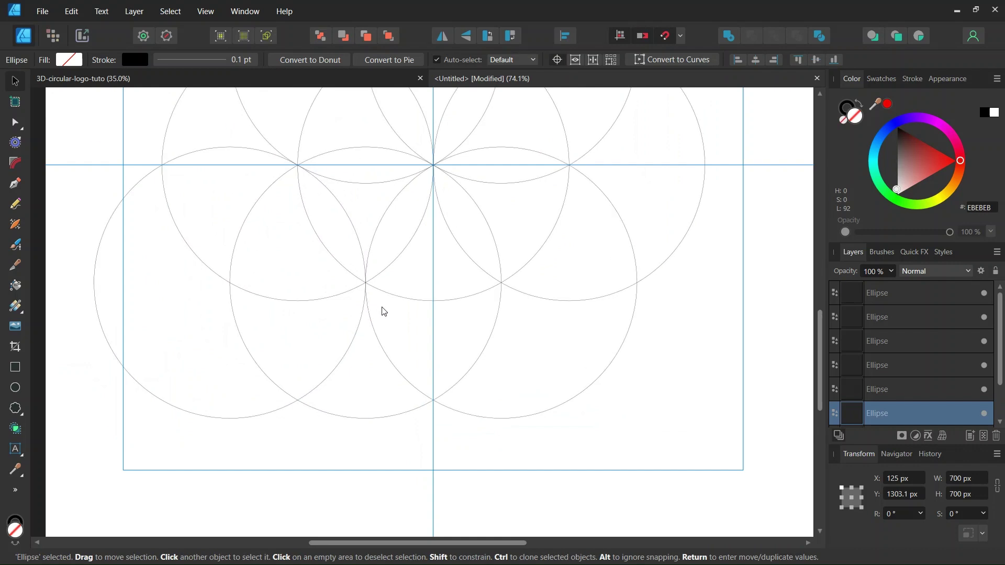
scroll(358, 295, down, 1)
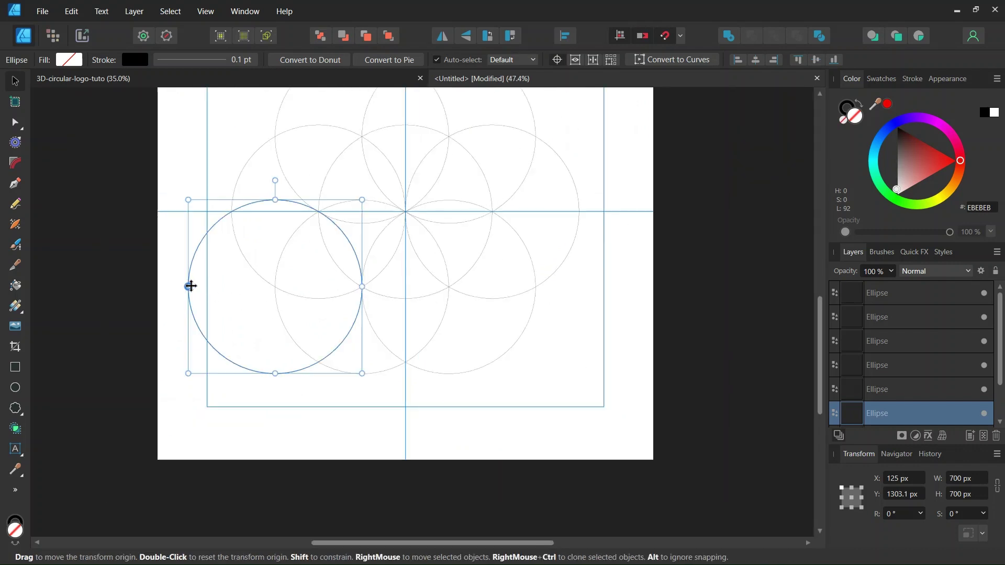
- Drag that circle's transform origin onto the 1000 px centre guide crossing
drag(187, 286, 411, 206)
scroll(408, 208, up, 5)
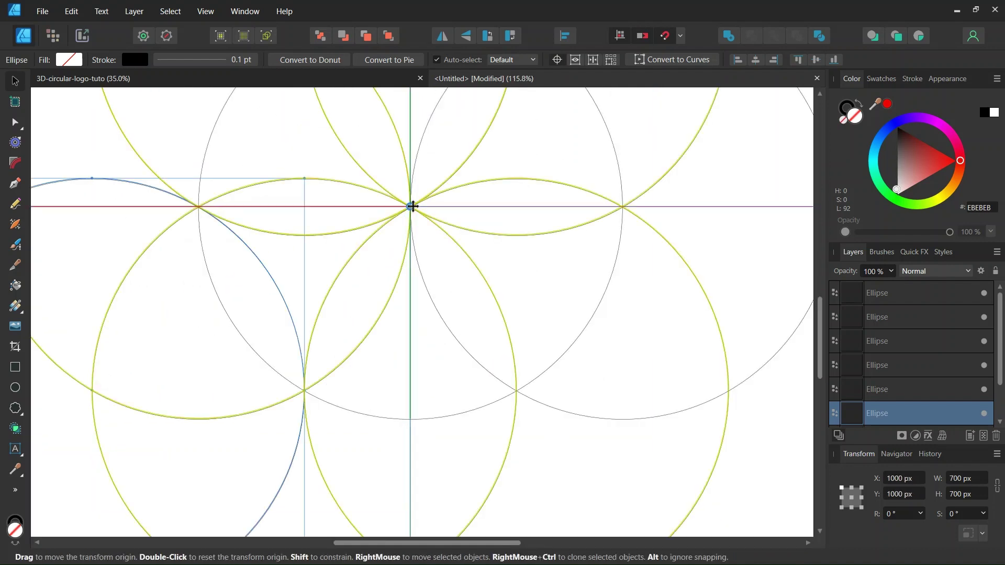
scroll(412, 220, down, 4)
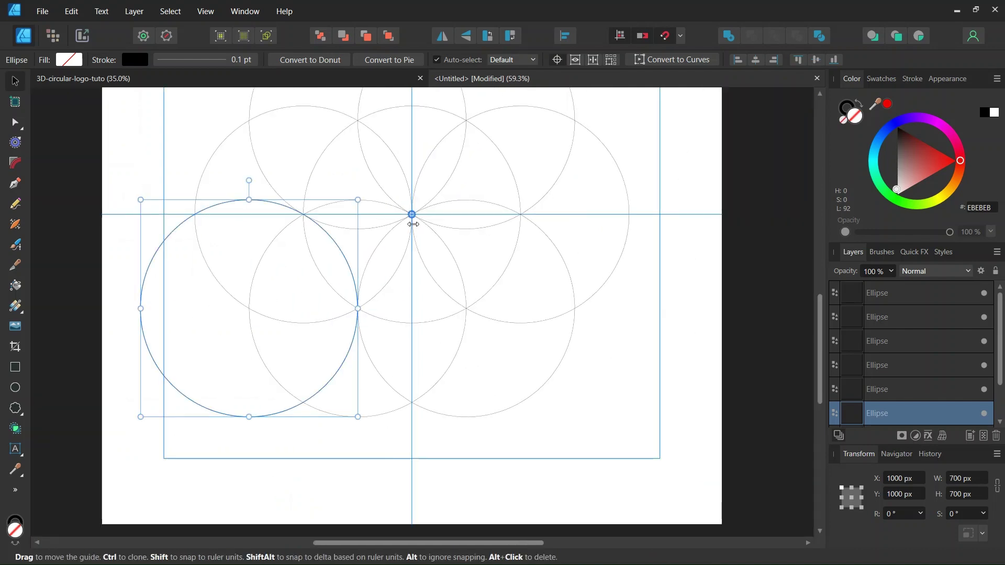
scroll(413, 222, up, 3)
scroll(407, 210, down, 3)
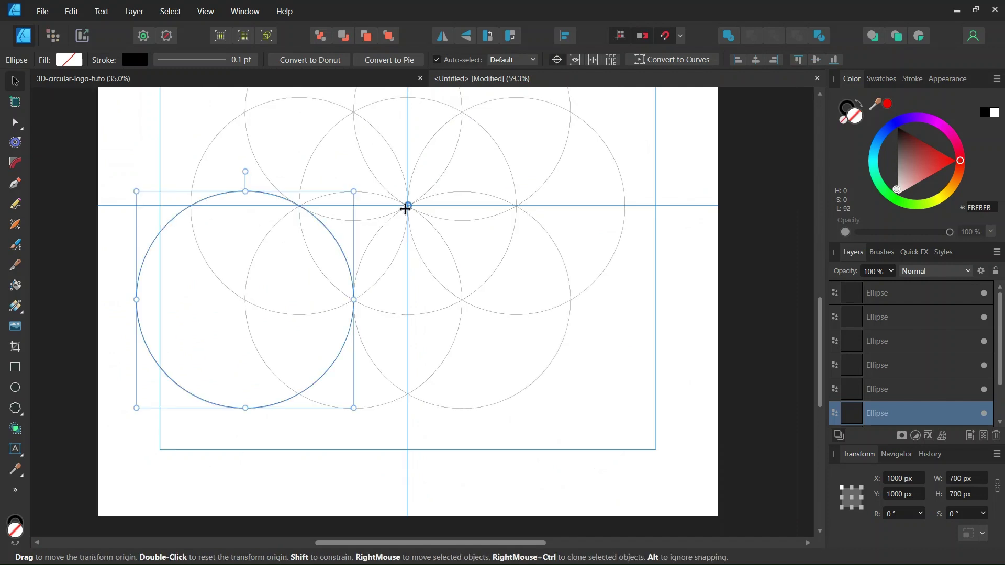
scroll(405, 209, down, 3)
scroll(403, 198, up, 1)
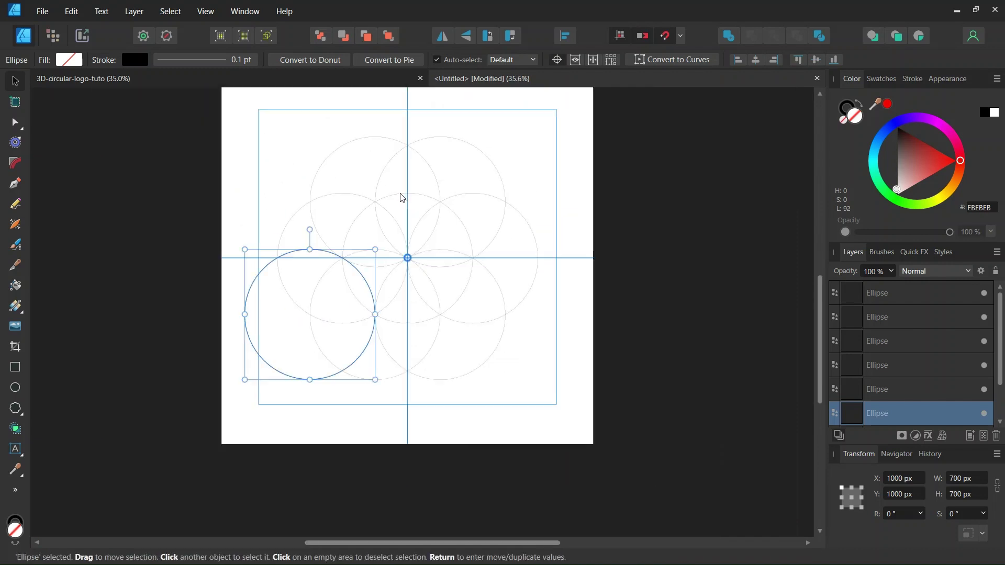
- Reuse the previous 60° rotation in Move/Duplicate to make 5 duplicates of the lower-left circle
key(Return)
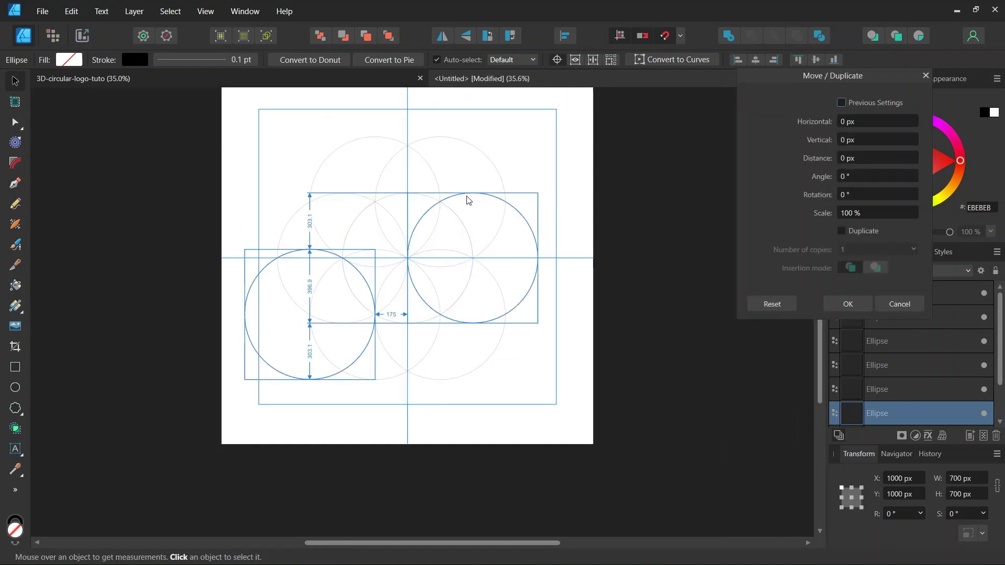
scroll(468, 201, up, 1)
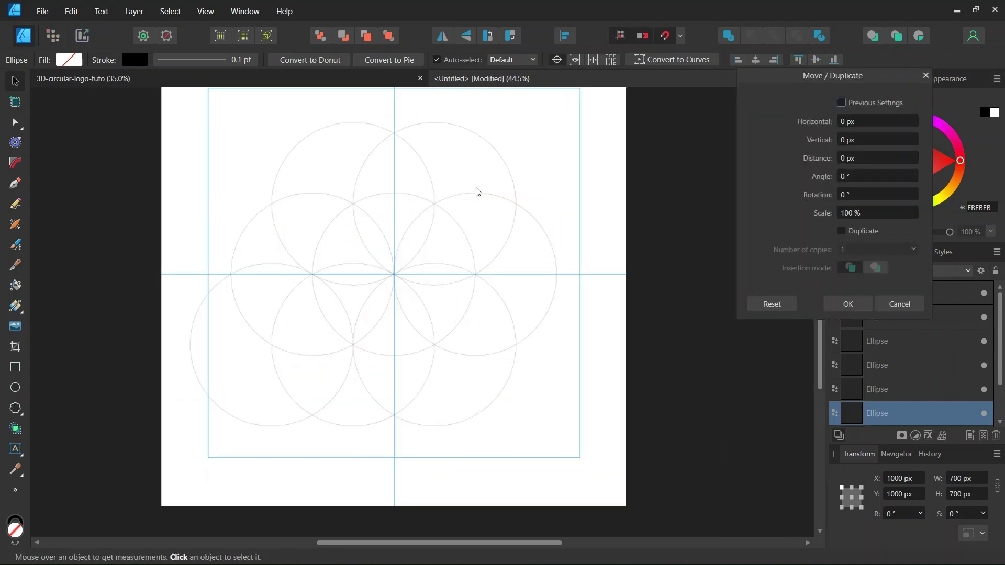
click(842, 103)
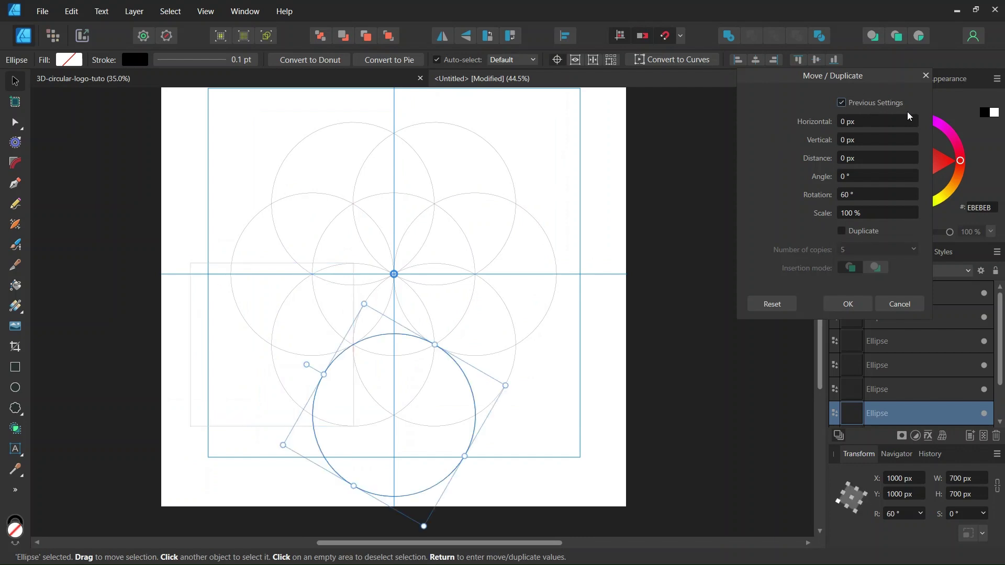
click(841, 232)
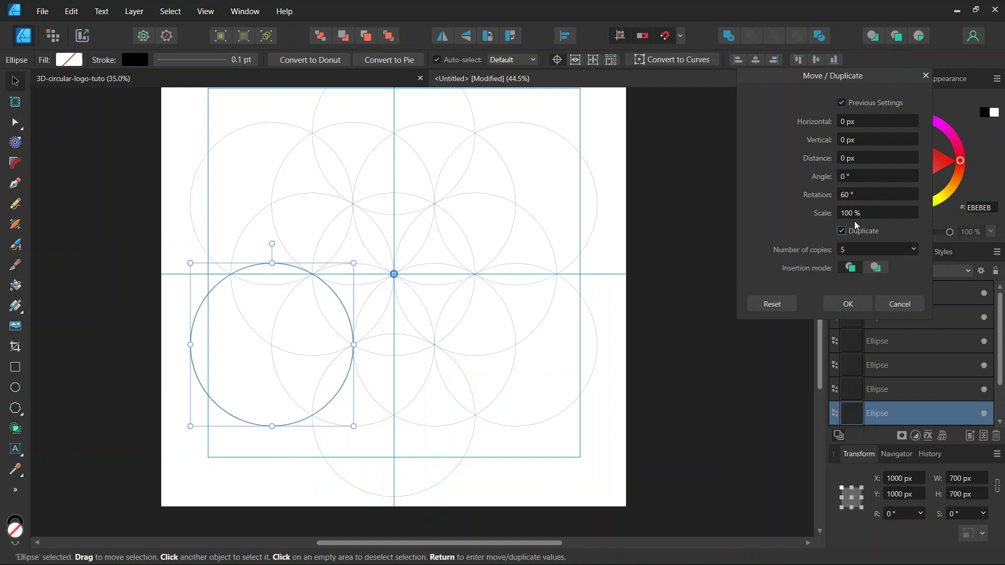
click(848, 306)
click(520, 314)
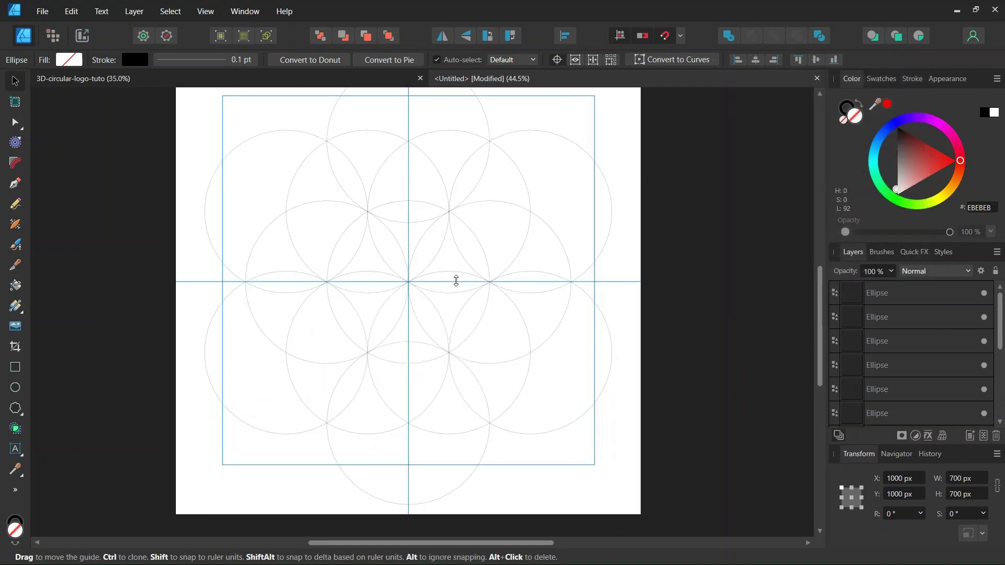
key(ctrl+z)
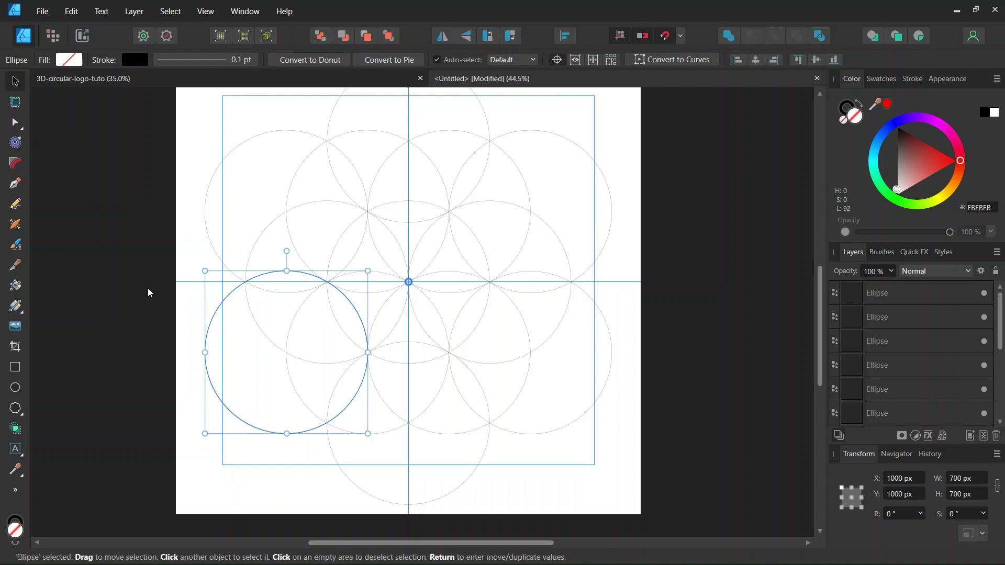
click(191, 296)
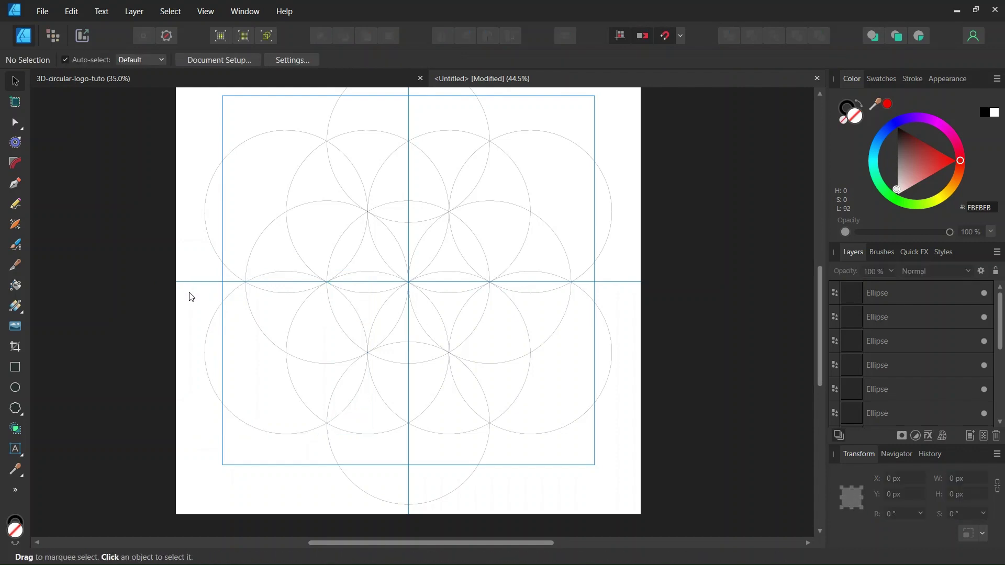
- Ctrl-drag the central circle's side handle to enlarge it to 1400 px around the centre
click(396, 208)
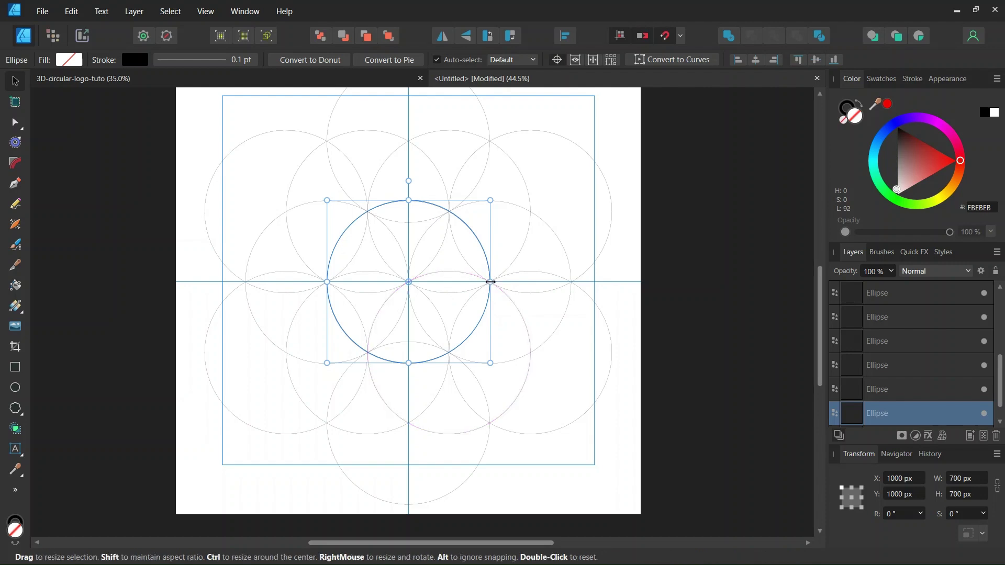
drag(493, 282, 576, 283)
scroll(576, 288, up, 1)
scroll(576, 287, up, 3)
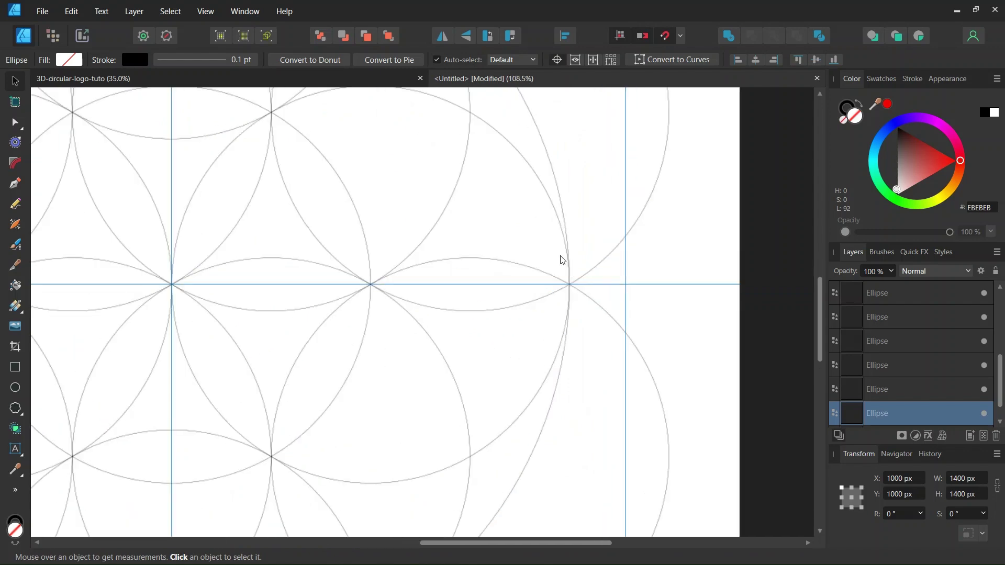
- Check one of the 700 px circles, then select all 14 circles
click(551, 207)
scroll(538, 234, down, 4)
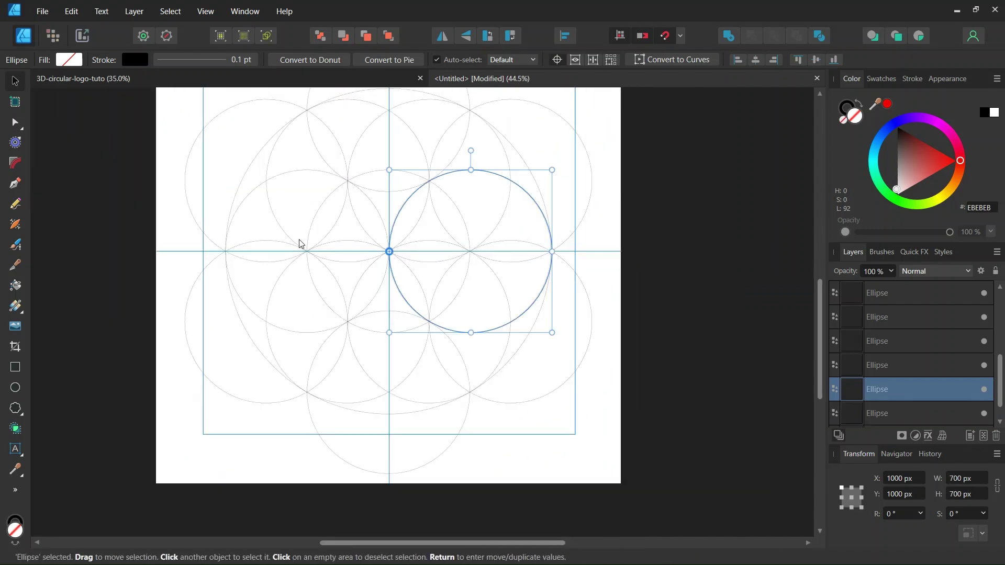
click(496, 441)
scroll(457, 396, down, 1)
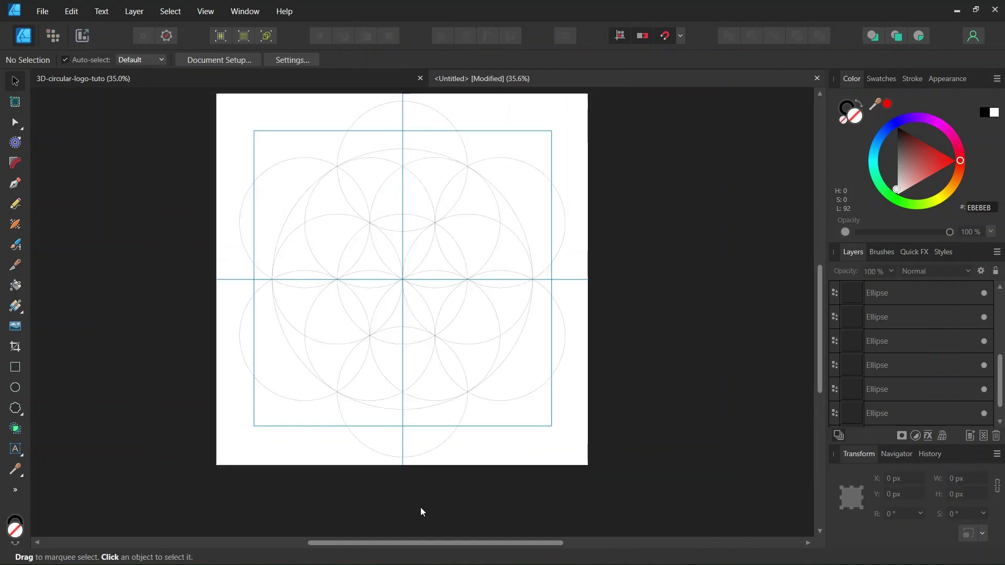
drag(391, 543, 371, 464)
scroll(355, 397, up, 1)
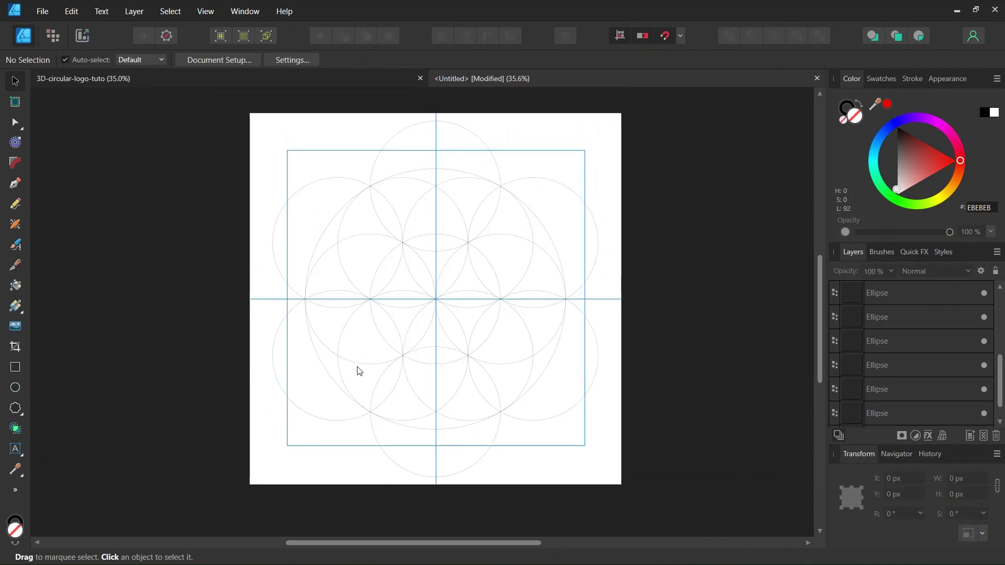
scroll(359, 370, up, 1)
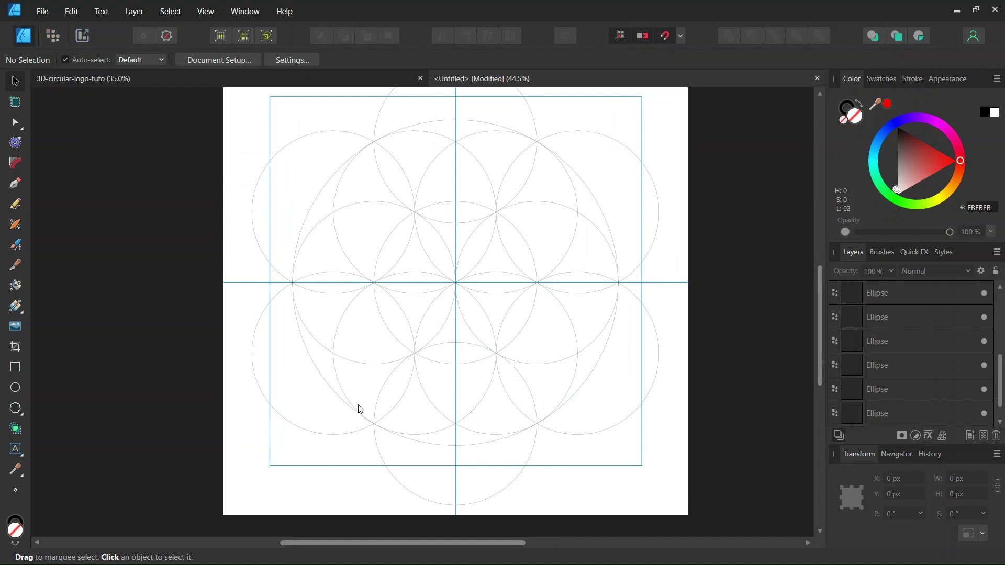
key(ctrl+a)
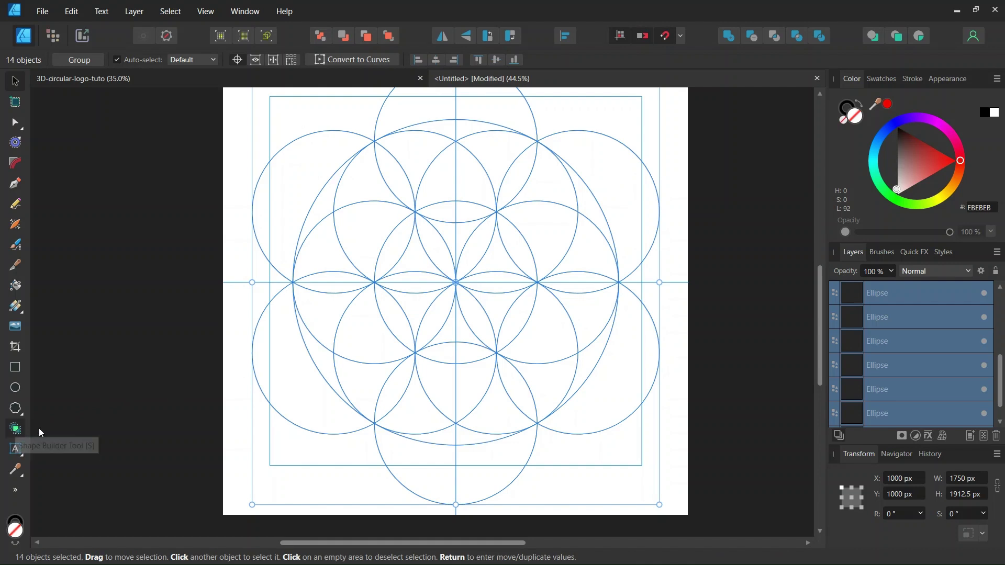
- With the Shape Builder Tool, drag across the lens regions to merge them into a comma
click(16, 431)
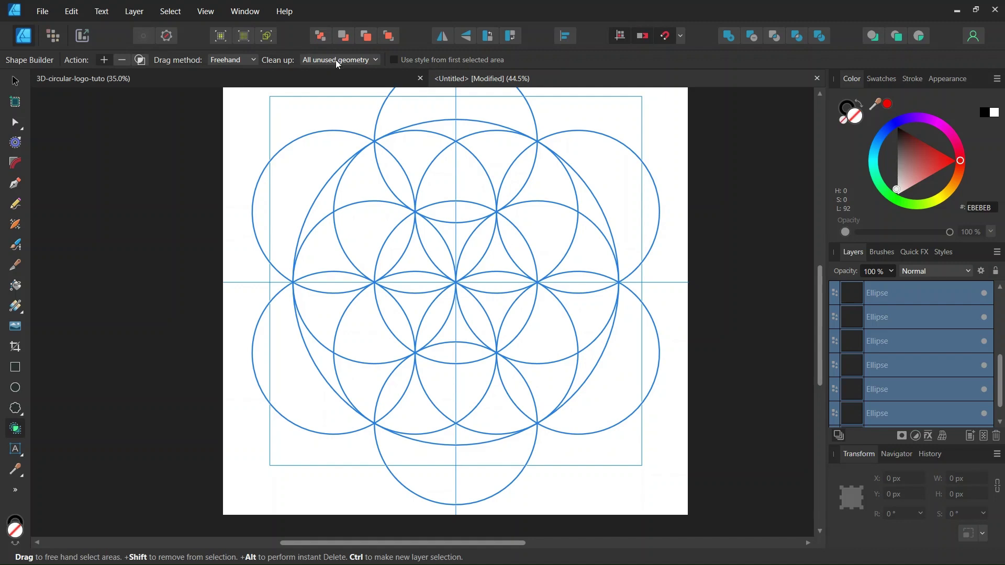
scroll(401, 167, up, 1)
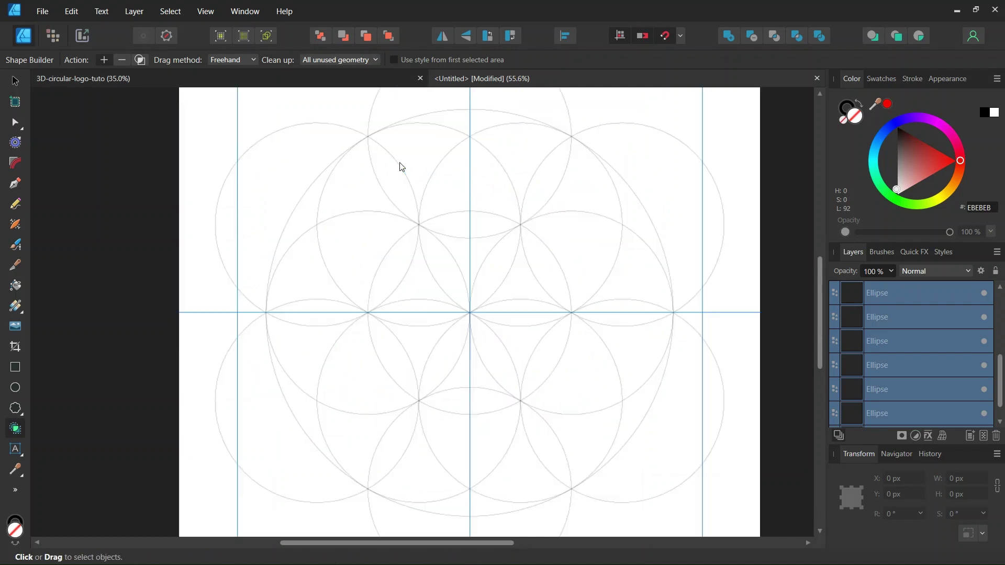
scroll(402, 167, up, 1)
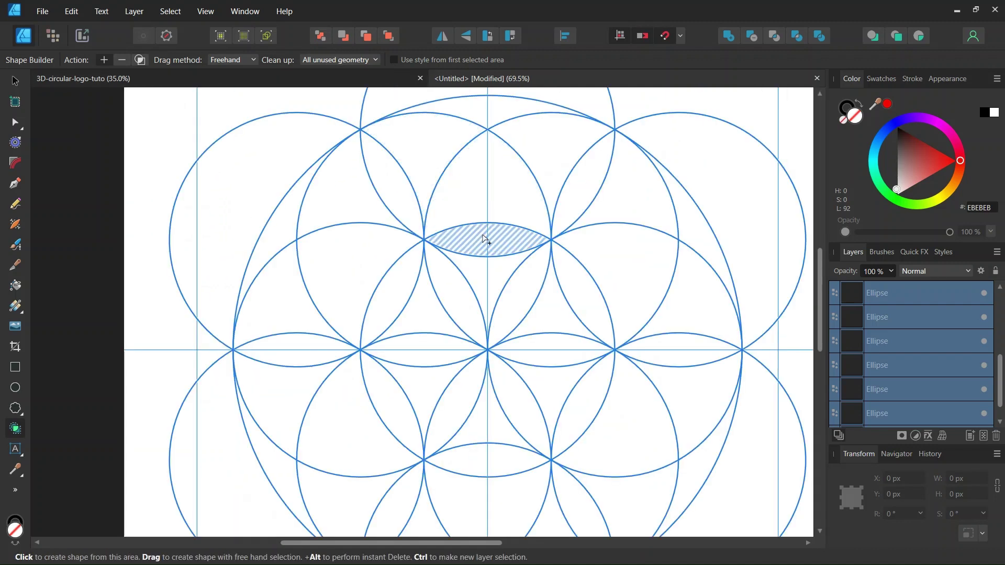
mouse_move(485, 240)
mouse_down()
mouse_move(460, 197)
mouse_move(438, 183)
mouse_move(297, 208)
mouse_up()
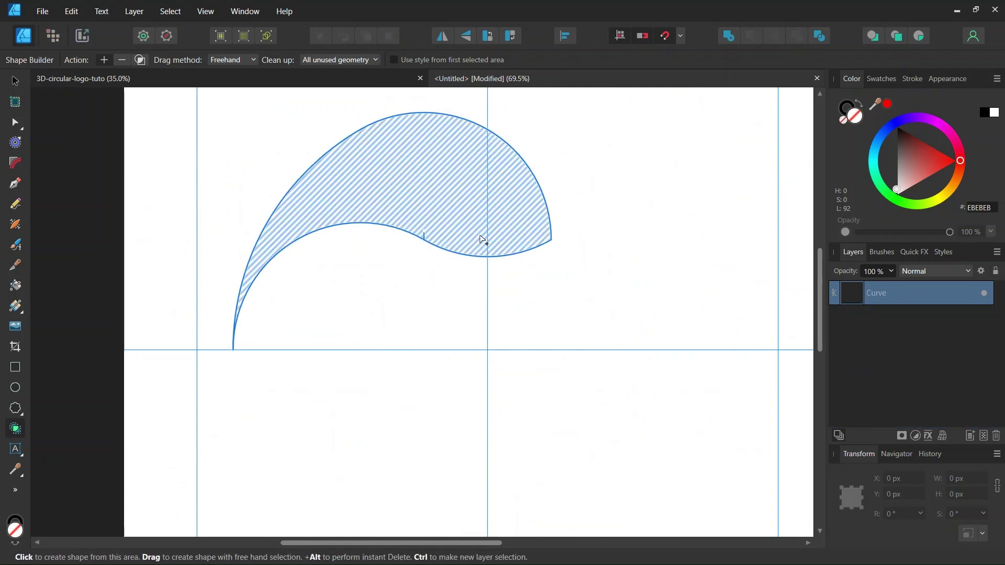
- Zoom in and break the comma curve at the node where the stray spike joins
click(15, 81)
scroll(448, 213, up, 4)
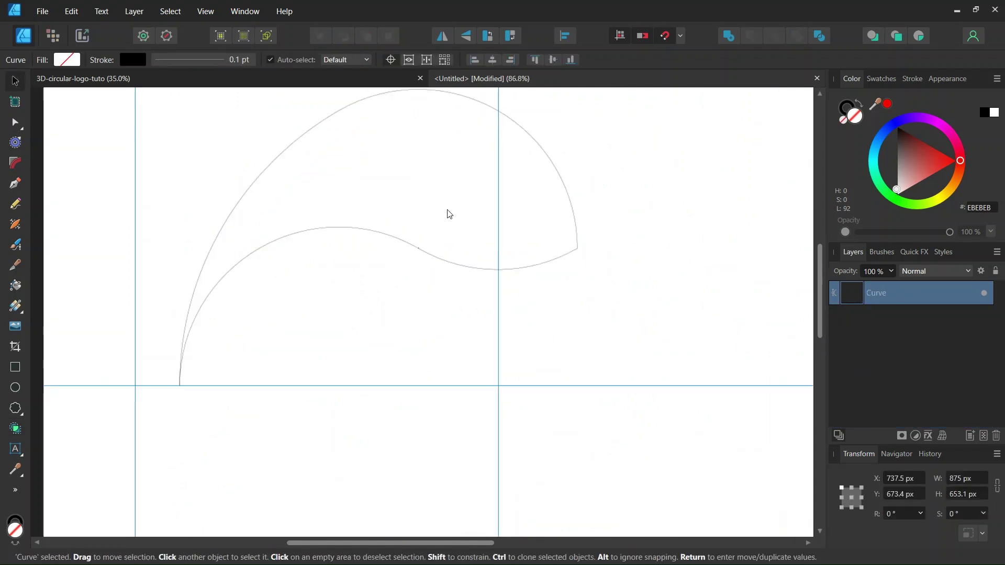
scroll(417, 253, up, 3)
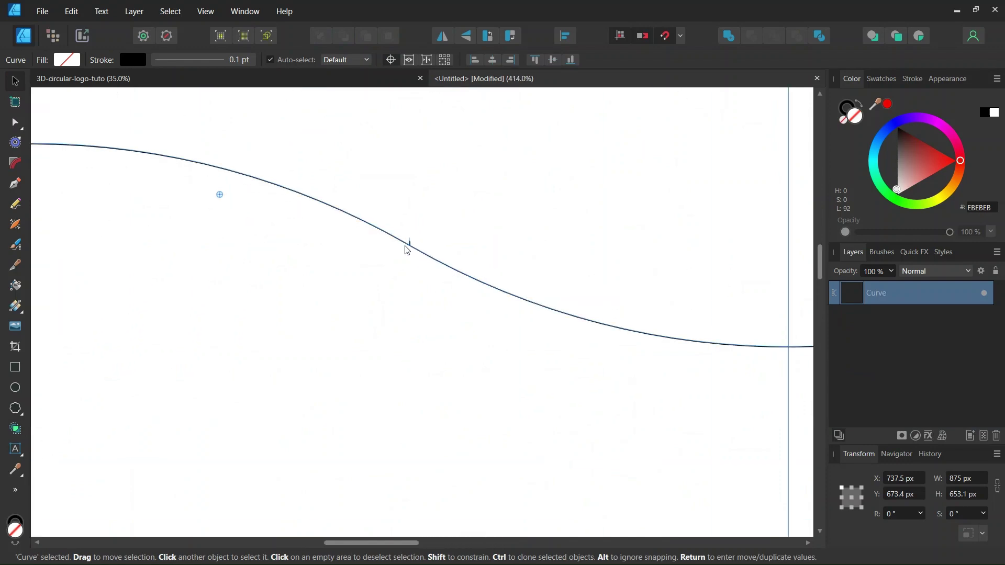
scroll(410, 249, up, 3)
scroll(408, 245, up, 2)
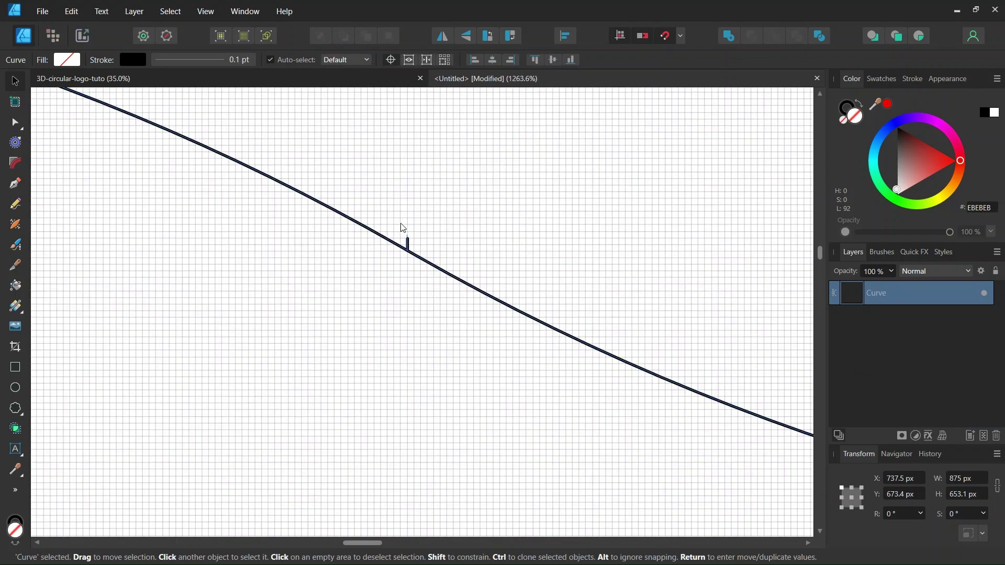
click(16, 126)
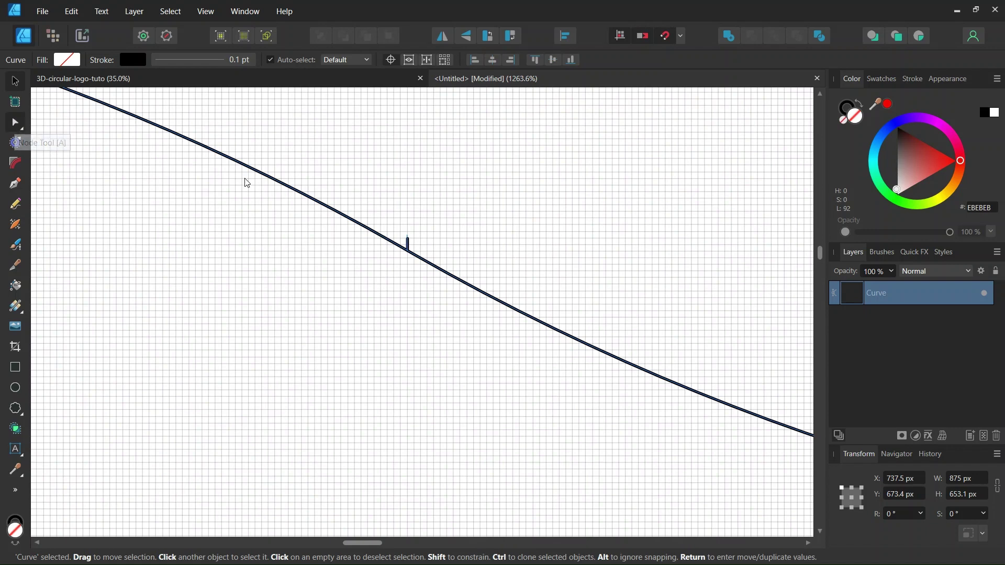
scroll(396, 236, up, 5)
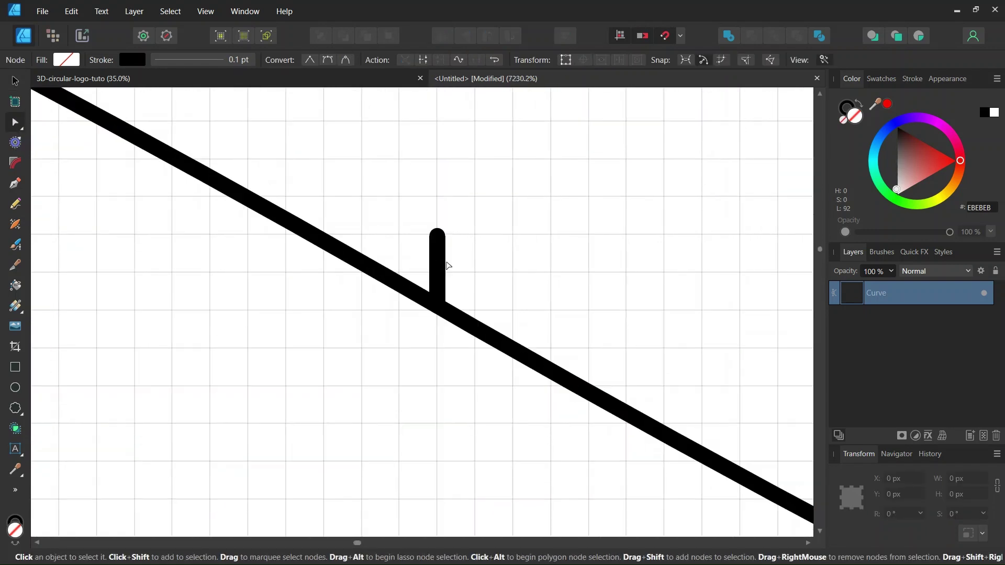
scroll(435, 329, up, 3)
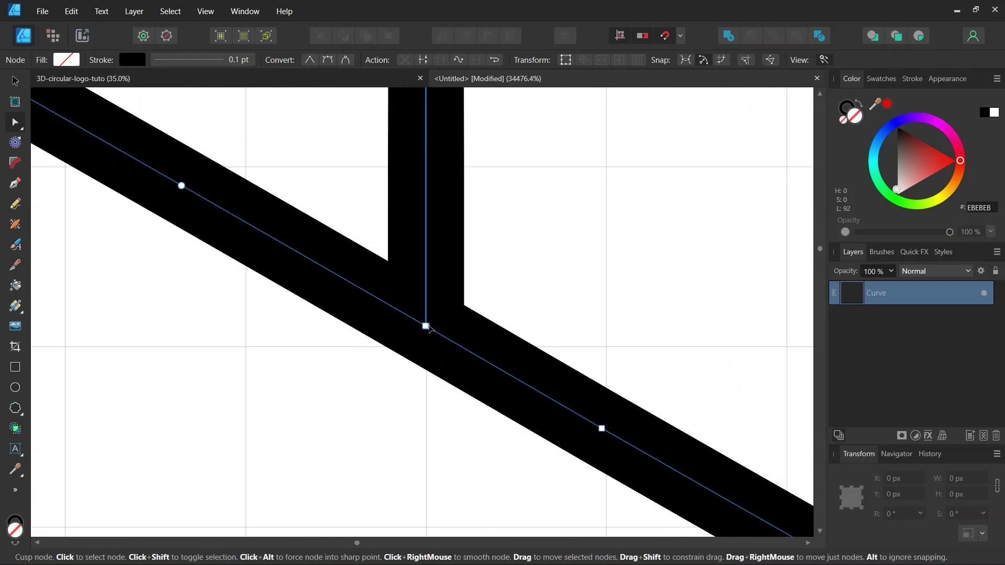
click(426, 327)
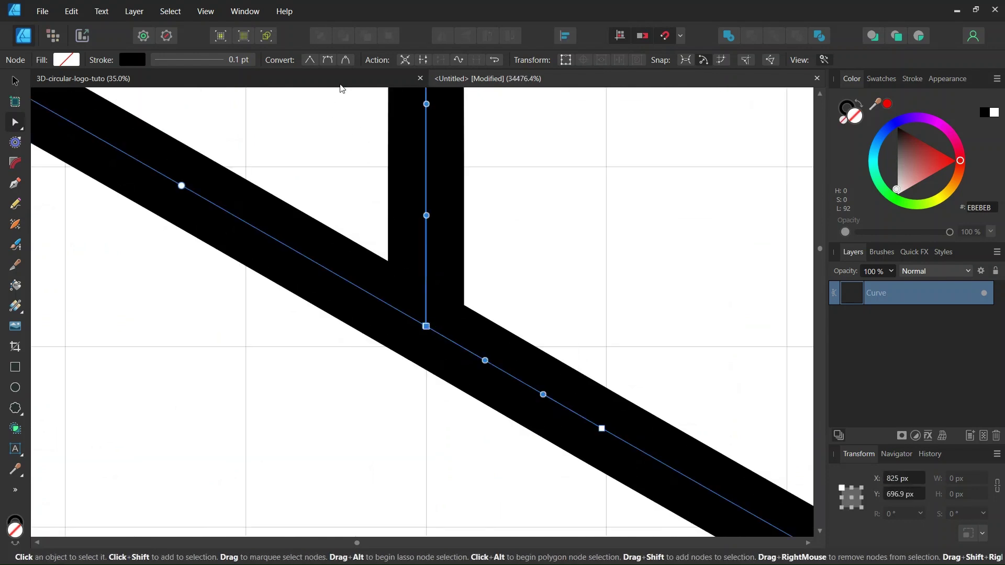
click(424, 62)
scroll(437, 292, up, 1)
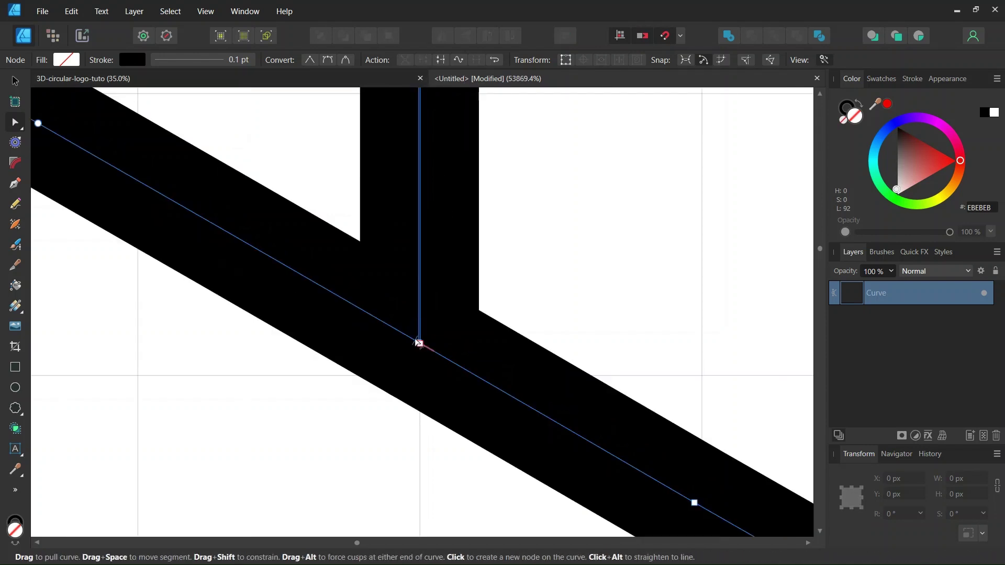
- Split the path at the cusp node and delete the stray vertical spike piece
click(419, 344)
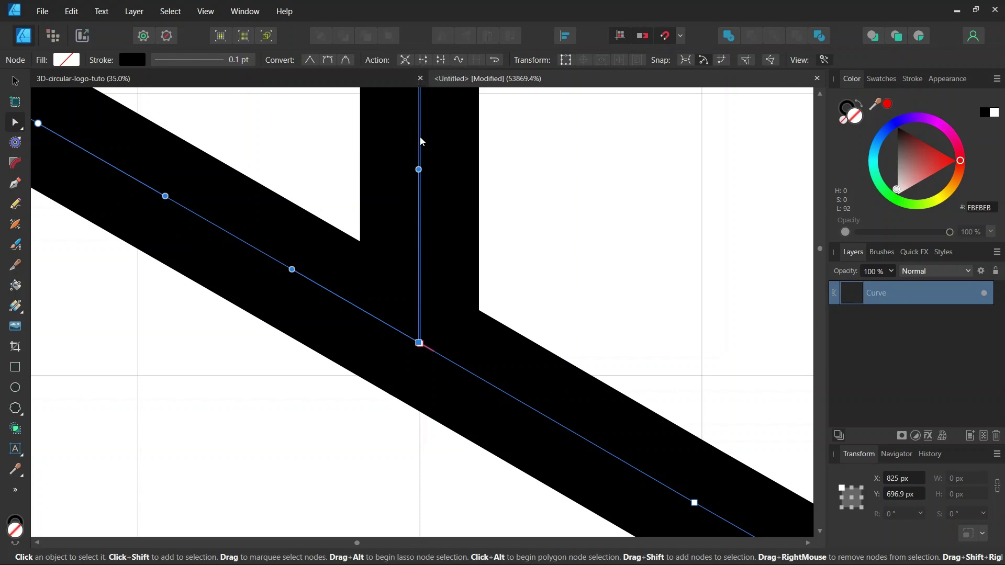
click(422, 62)
scroll(409, 215, down, 4)
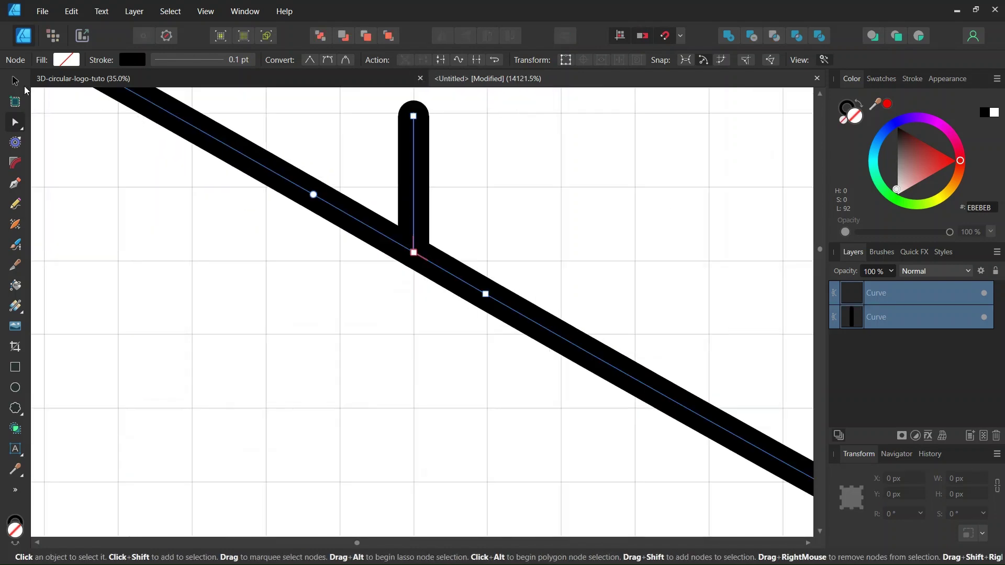
key(v)
click(409, 146)
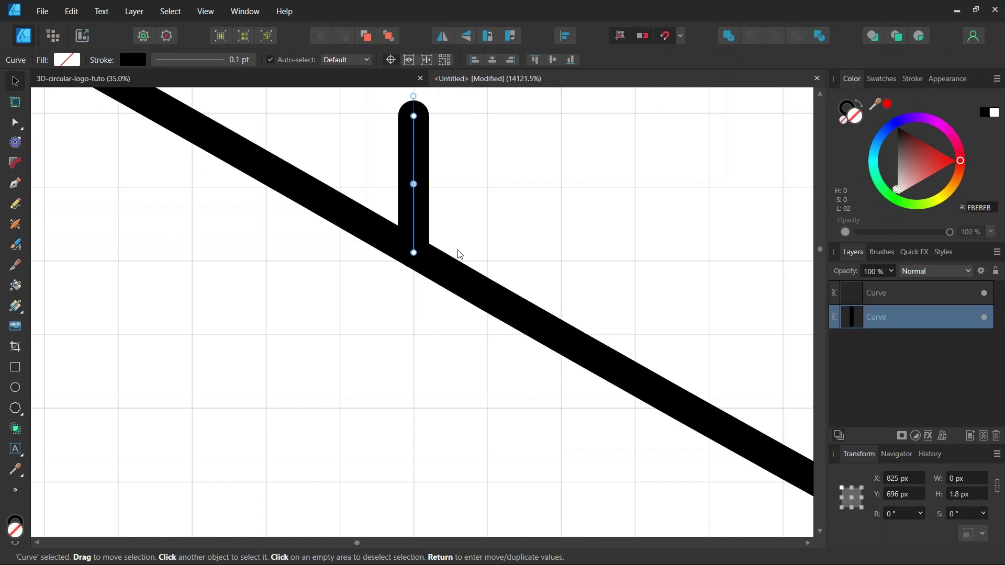
key(Delete)
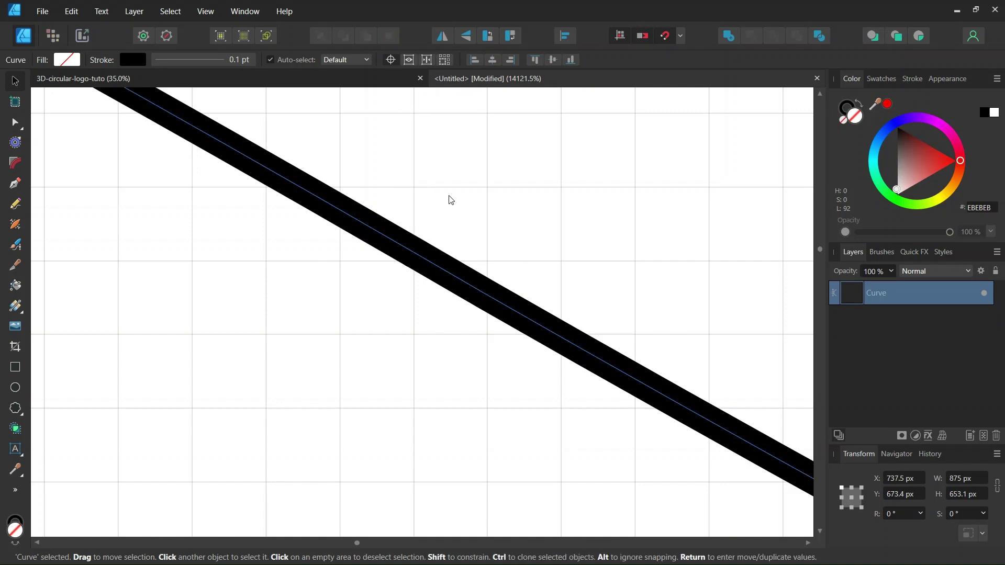
click(19, 127)
scroll(430, 266, up, 2)
scroll(429, 262, up, 2)
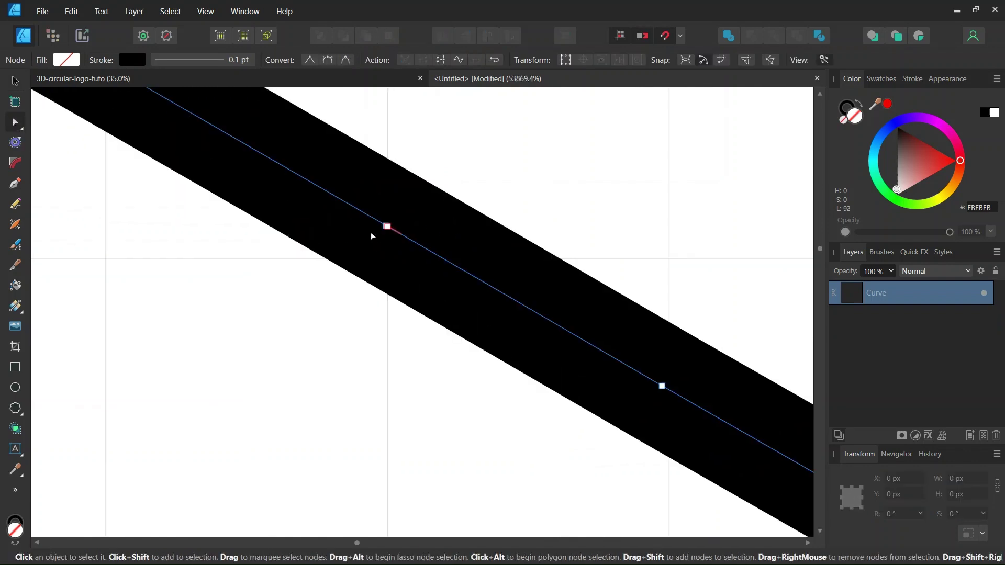
click(388, 227)
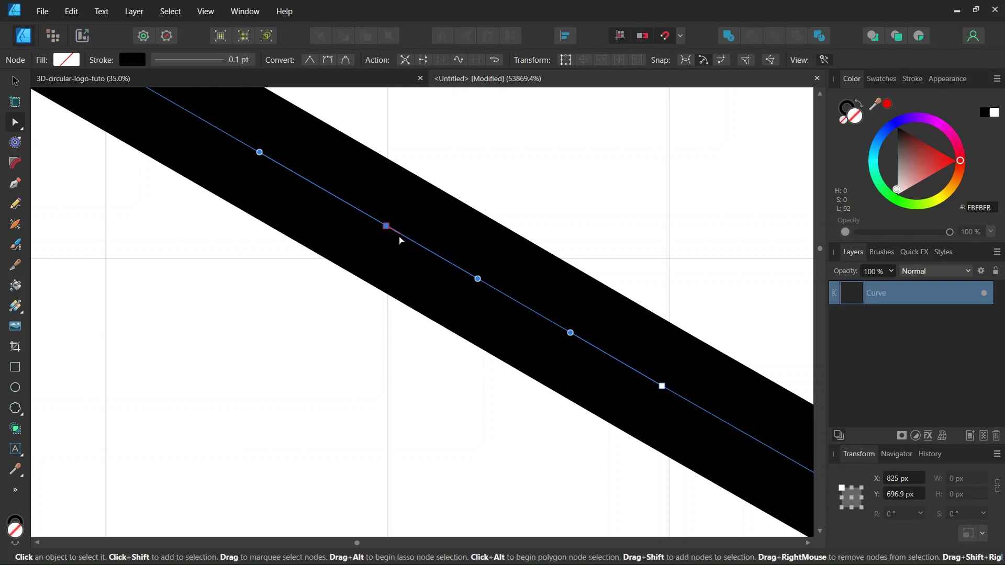
scroll(366, 267, down, 12)
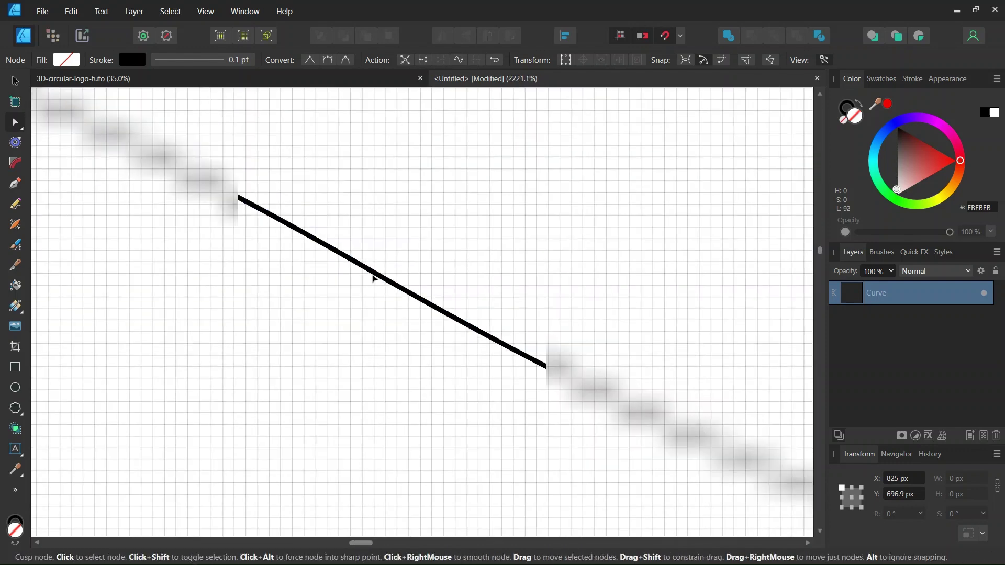
scroll(373, 277, down, 7)
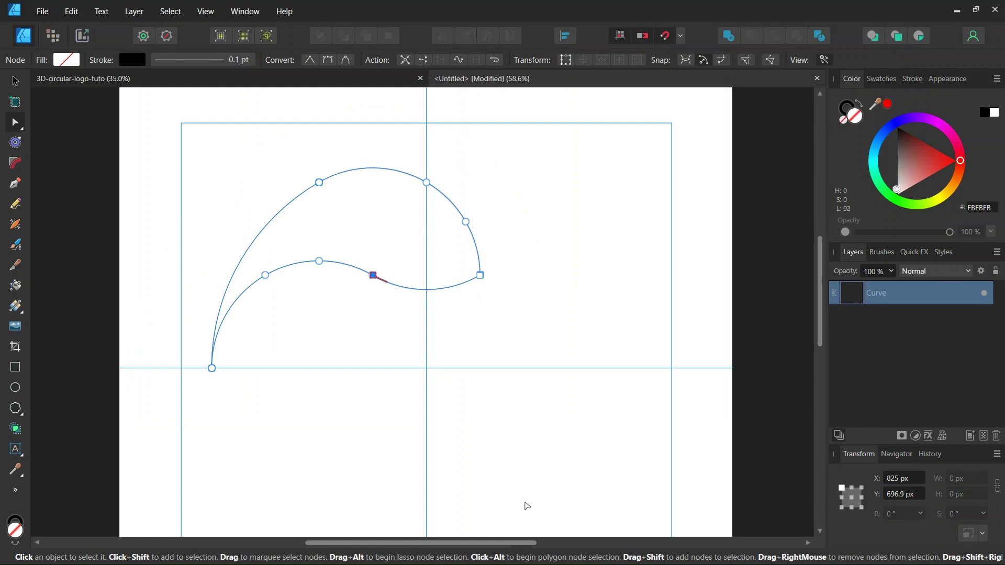
drag(498, 546, 479, 546)
scroll(246, 222, up, 1)
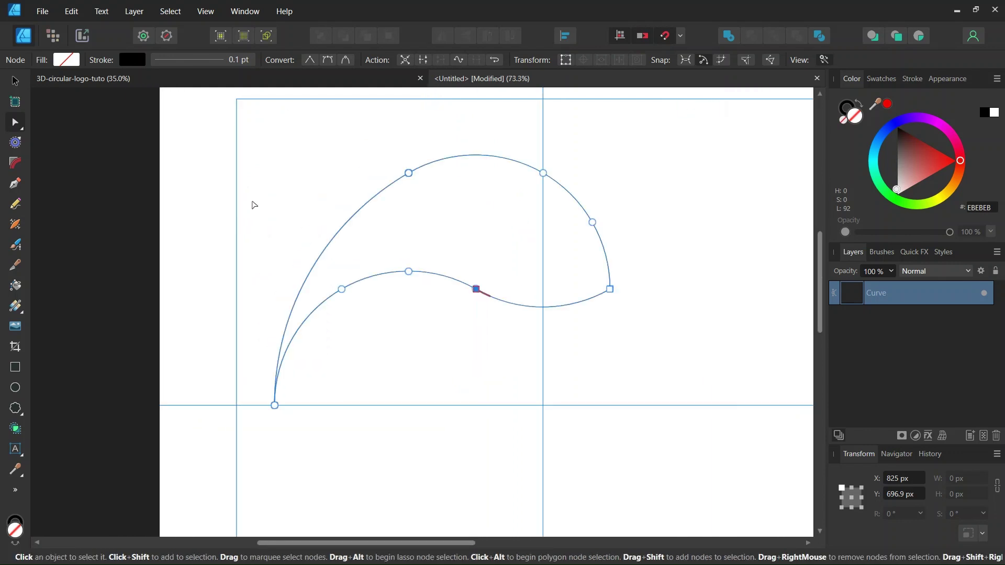
- Fill the comma with a linear gradient dragged from its upper edge to the lower-left tip
click(16, 307)
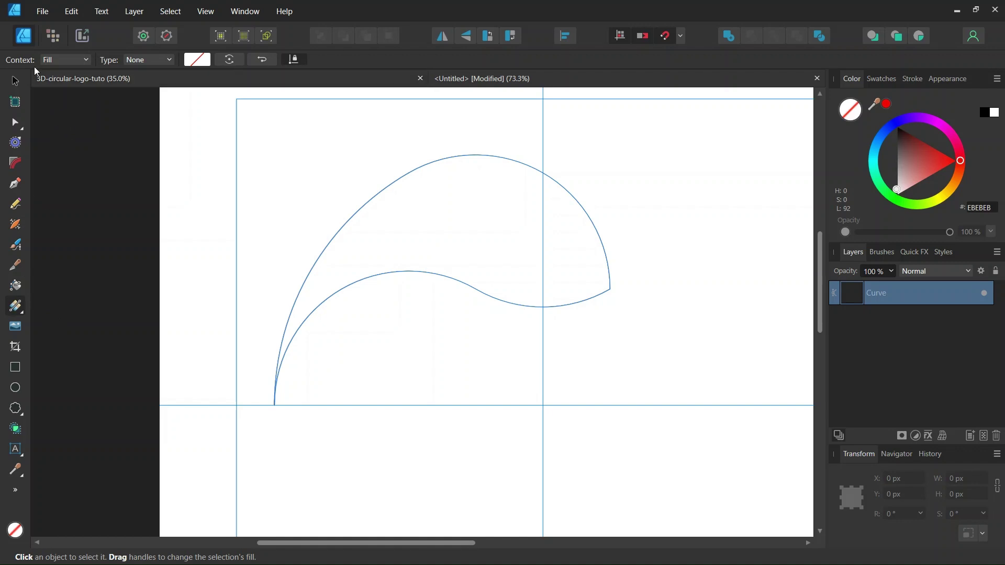
click(149, 59)
click(144, 102)
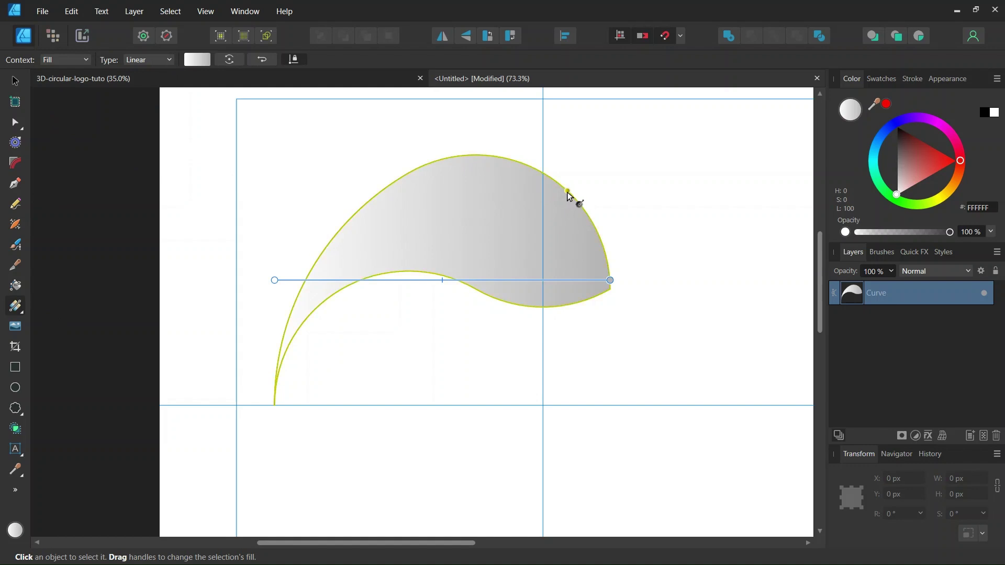
drag(568, 193, 275, 392)
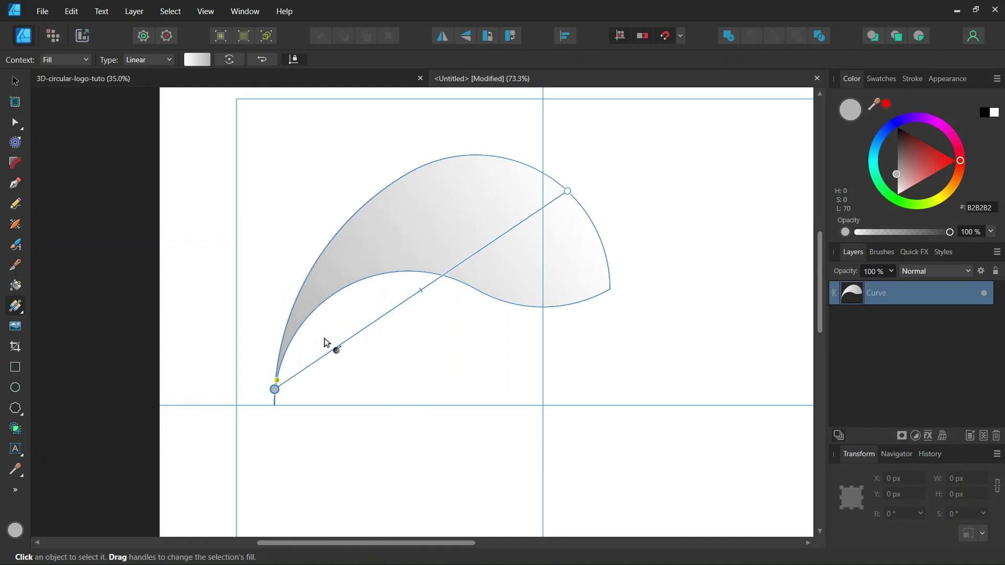
- Add a gradient stop at 50% and colour it bright, fully saturated teal (#12FFD5)
click(197, 60)
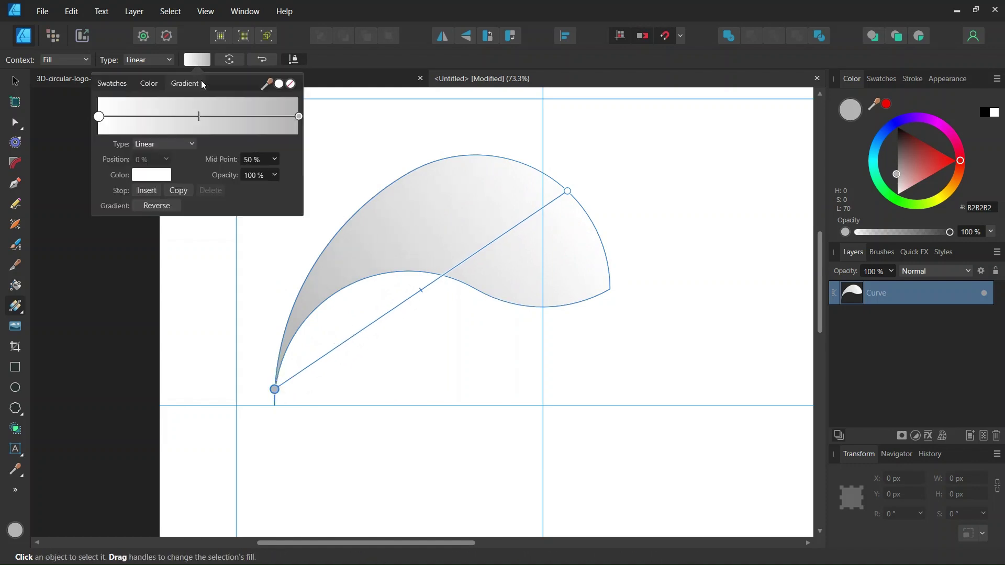
click(148, 192)
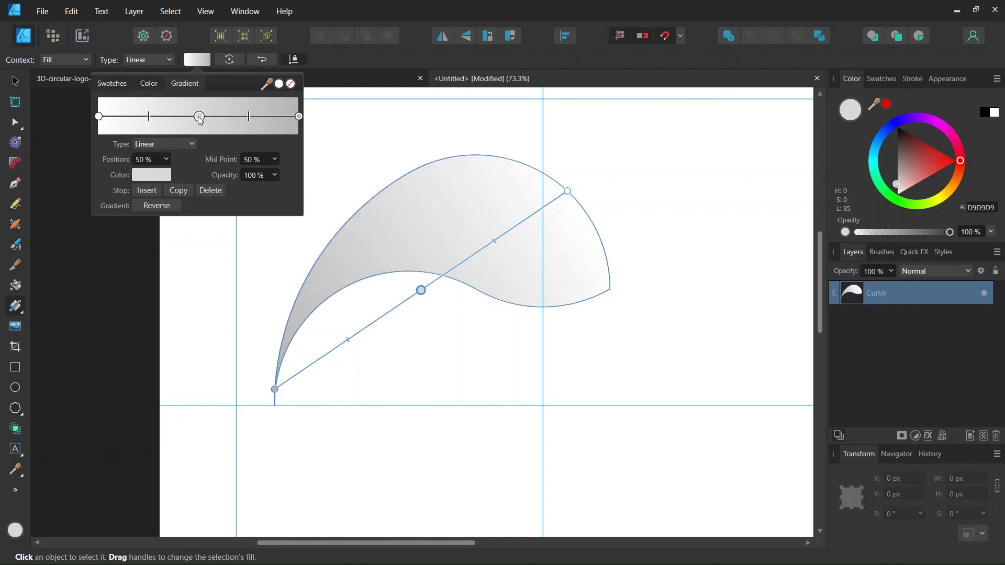
click(156, 176)
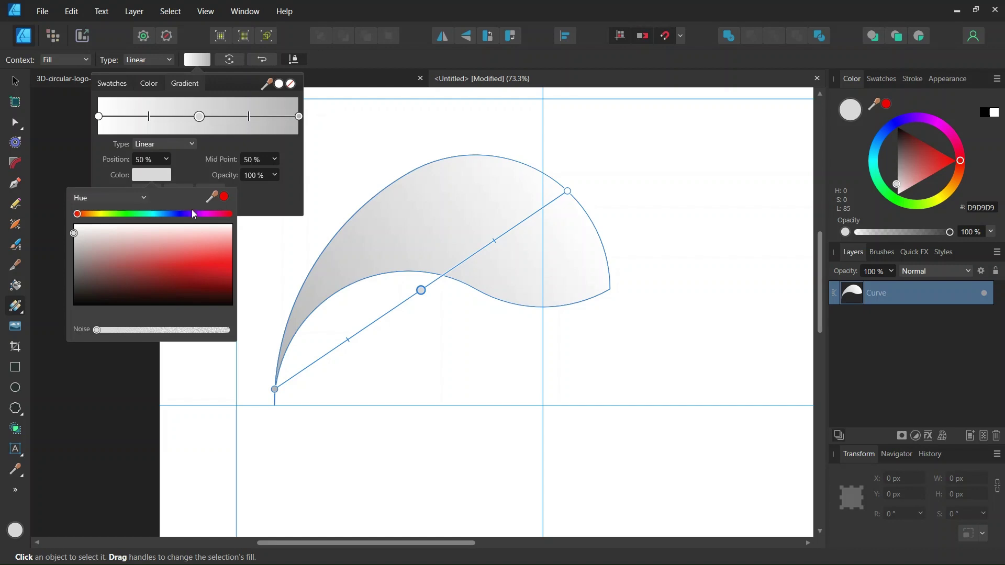
click(149, 214)
click(225, 260)
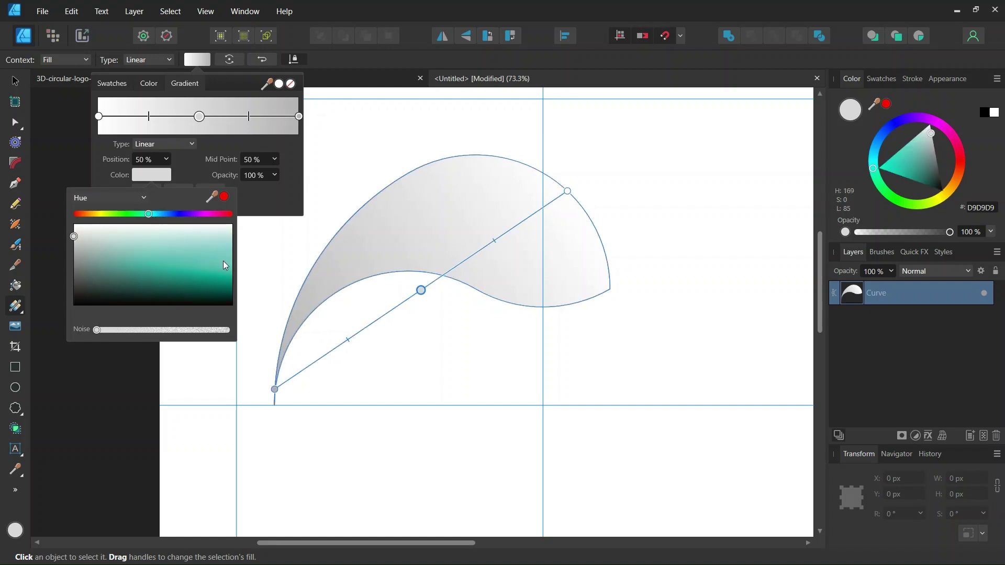
drag(227, 261, 241, 265)
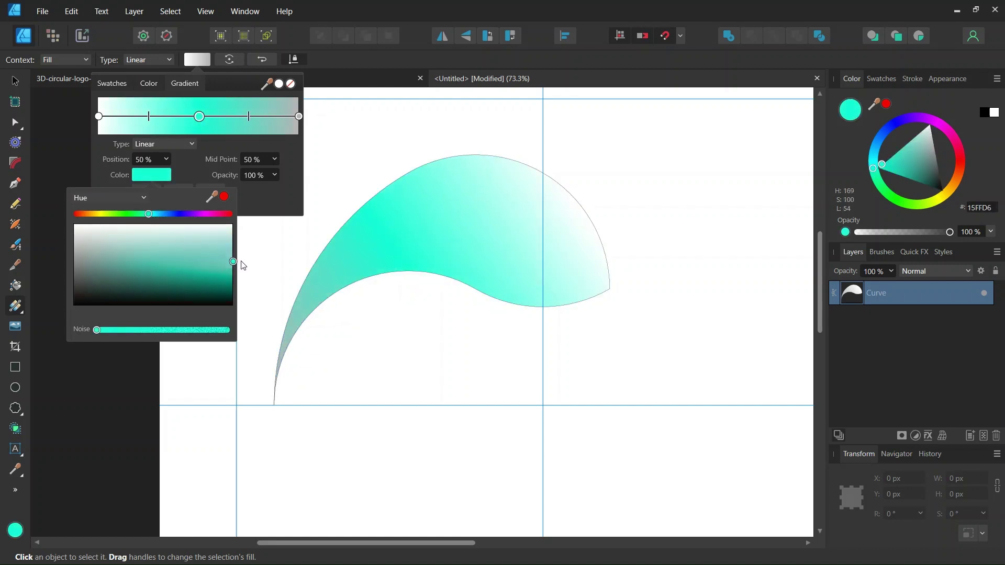
- Darken the gradient's end and start stops to deep teal
click(299, 116)
click(153, 173)
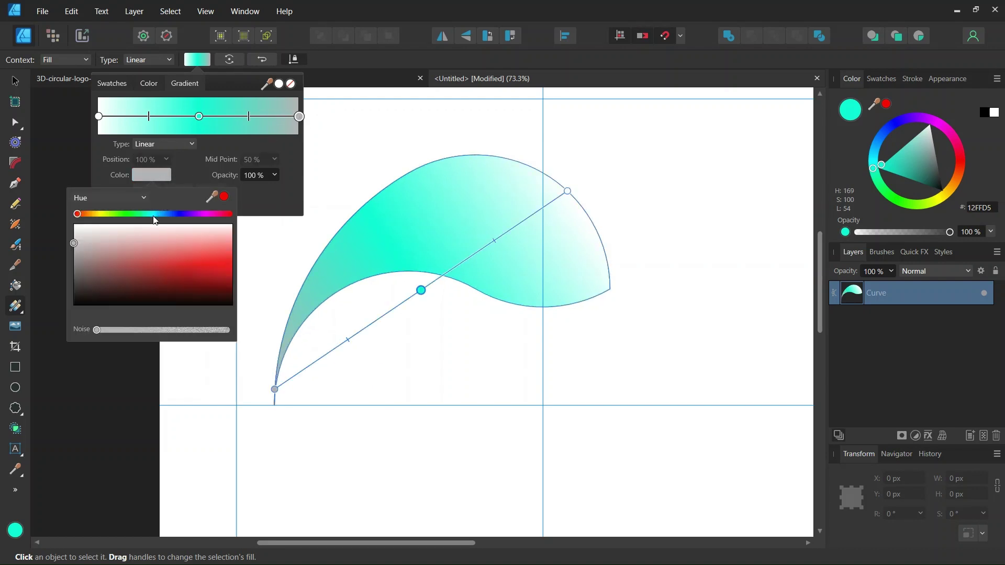
click(156, 214)
drag(181, 243, 236, 301)
click(99, 116)
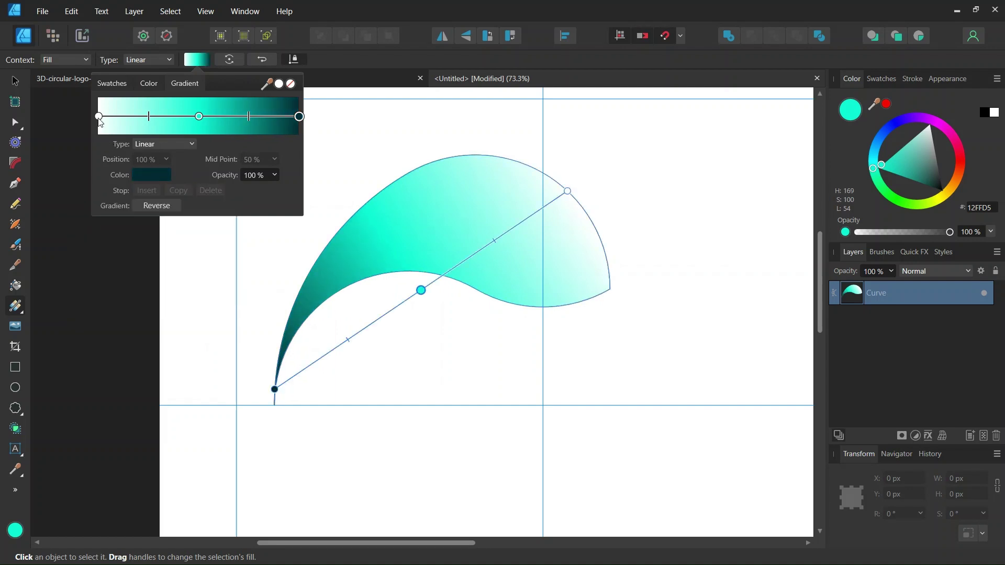
click(151, 174)
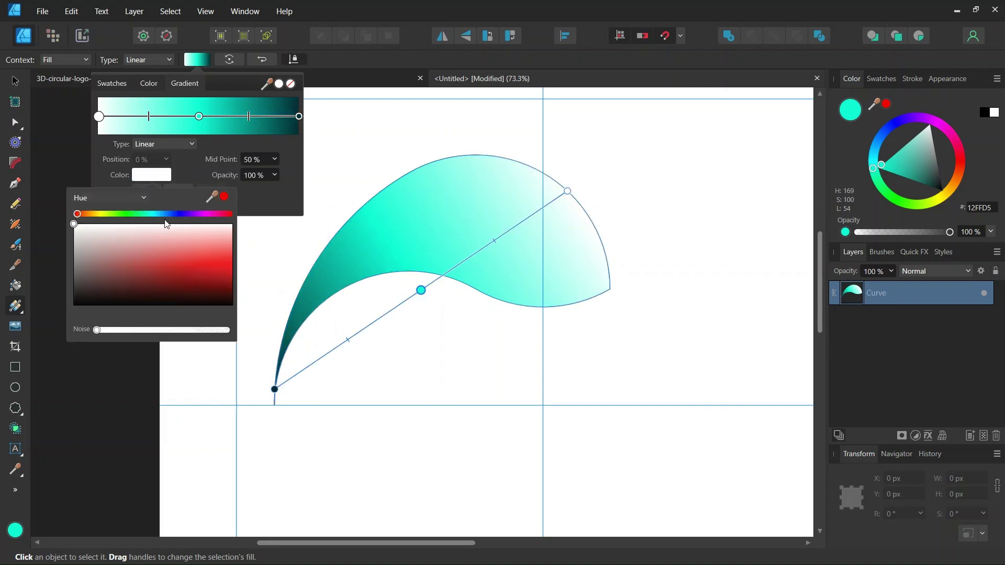
click(147, 214)
drag(204, 256, 250, 304)
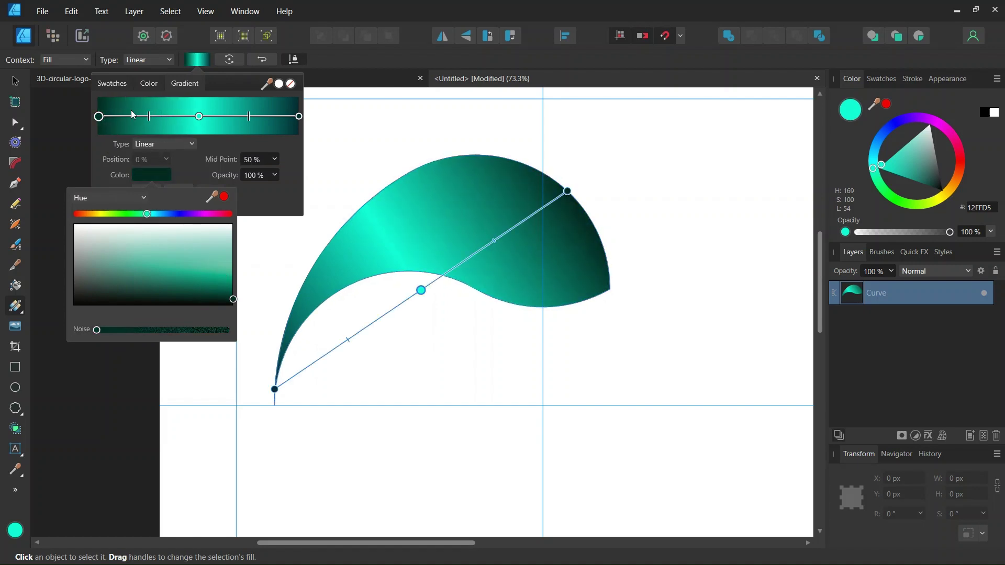
- Slide the bright teal stop and both midpoints along the gradient to darken the comma's ends
click(420, 294)
scroll(419, 293, up, 3)
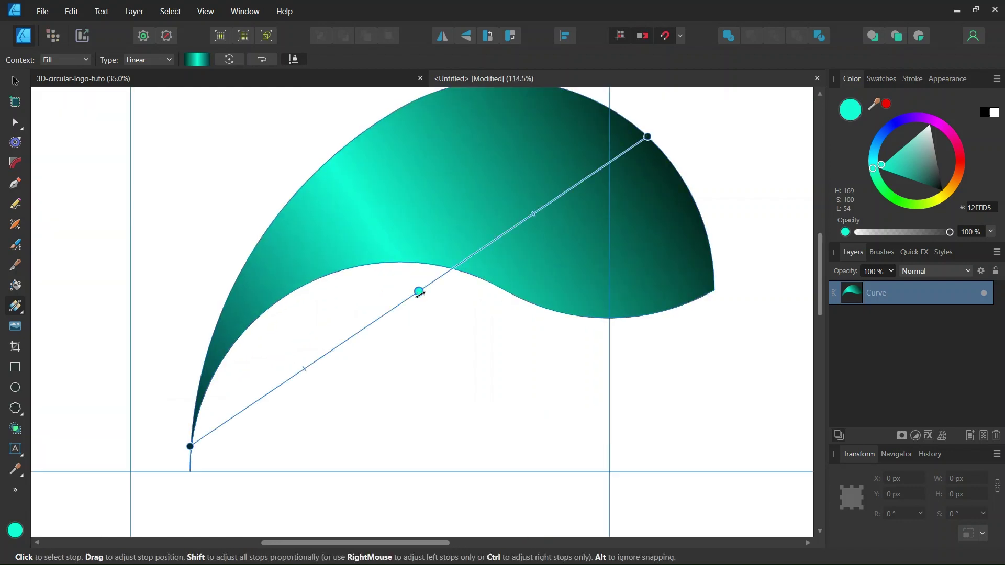
drag(422, 292, 439, 278)
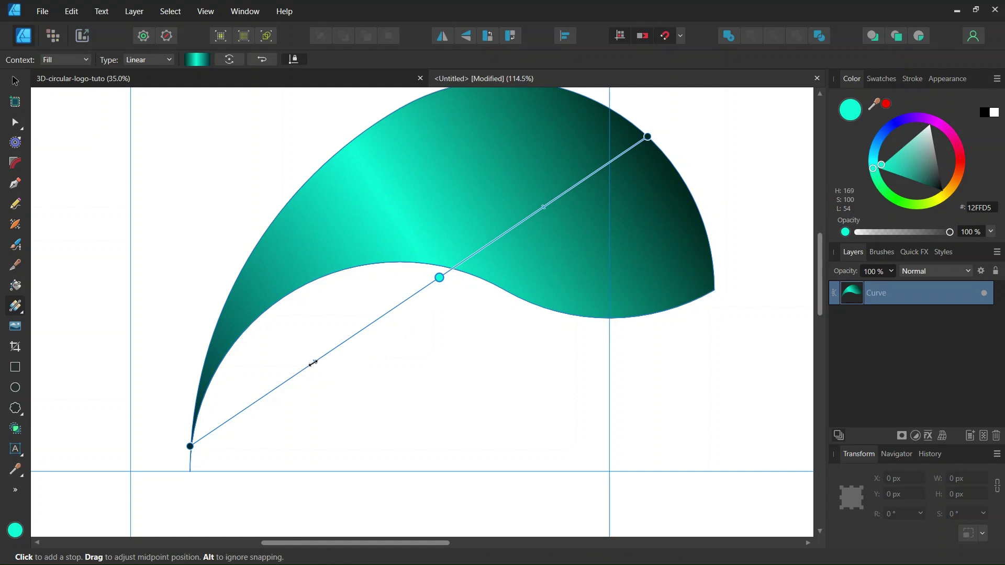
drag(318, 362, 371, 333)
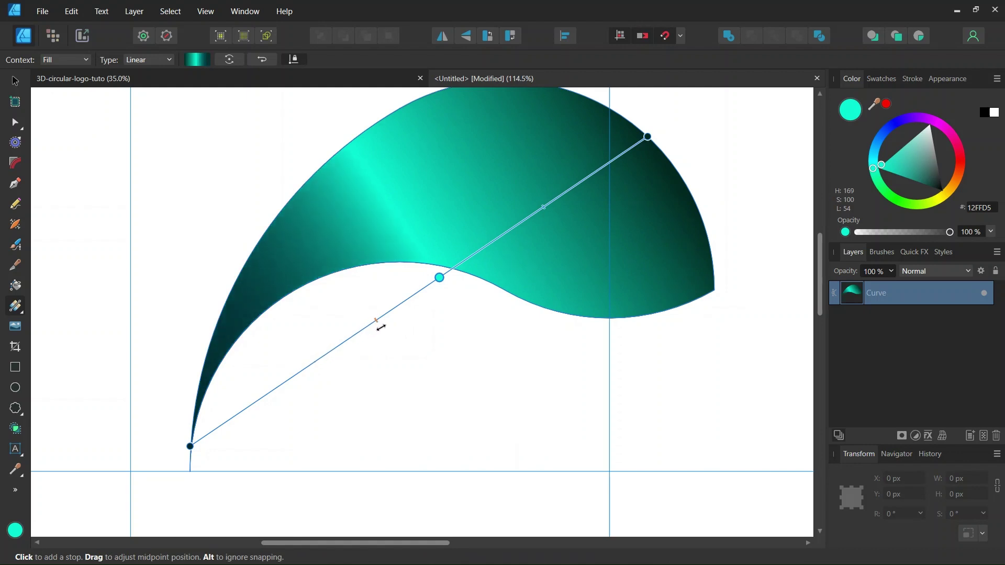
drag(543, 207, 516, 226)
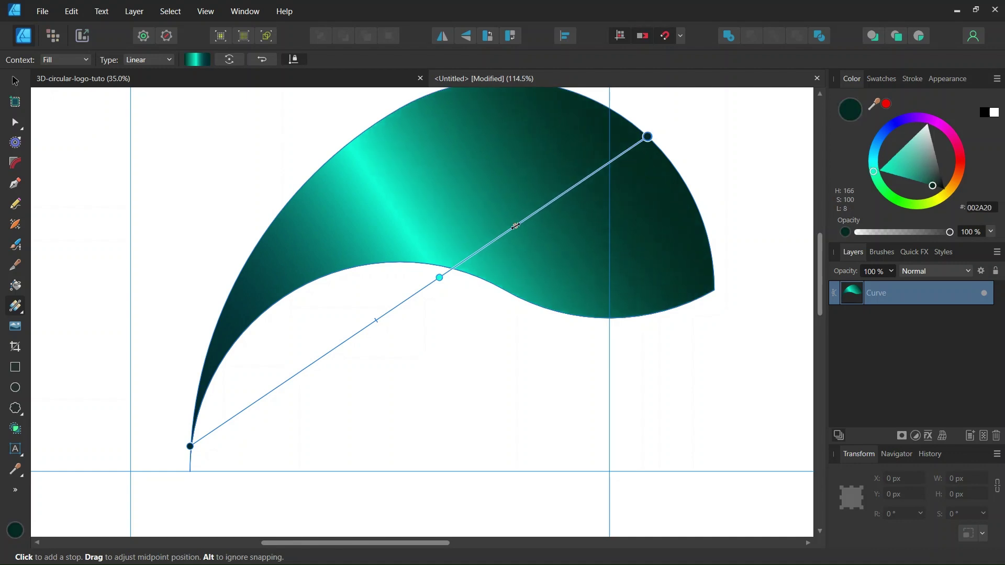
ctrl+scroll(515, 234, down, 5)
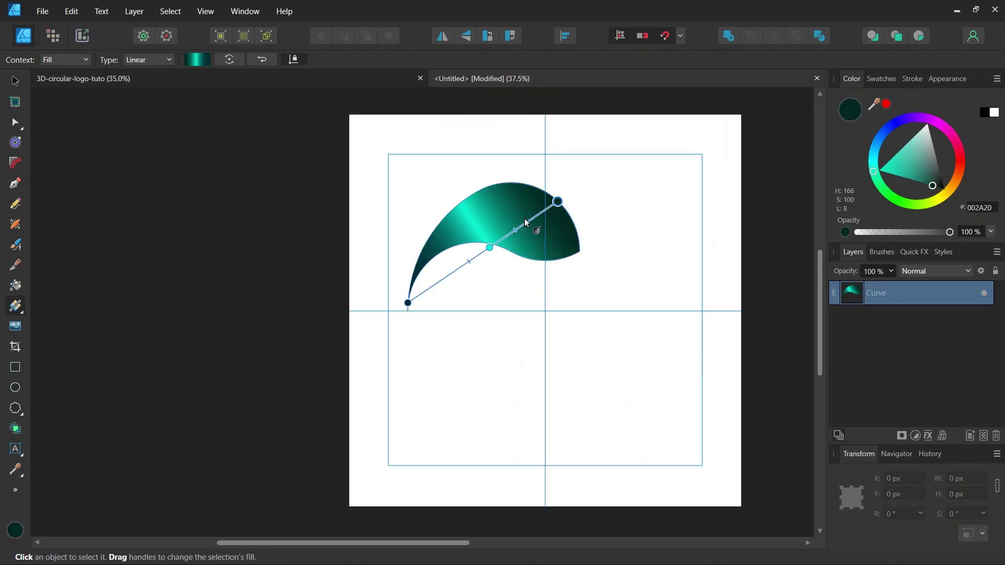
ctrl+scroll(524, 219, up, 3)
- Set the comma shape's stroke to None with the Move Tool active
key(v)
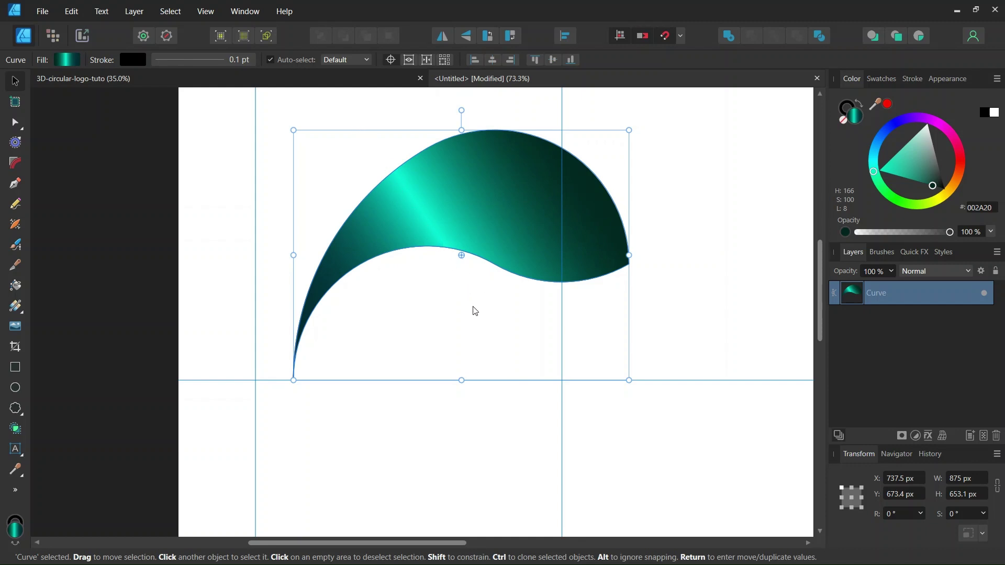
scroll(474, 310, down, 3)
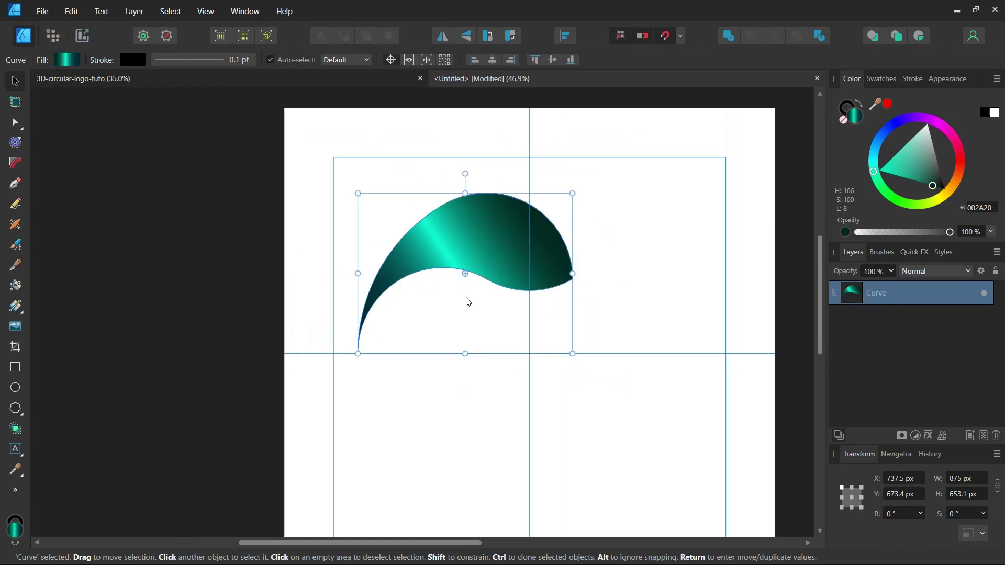
click(848, 109)
click(840, 120)
scroll(516, 233, up, 1)
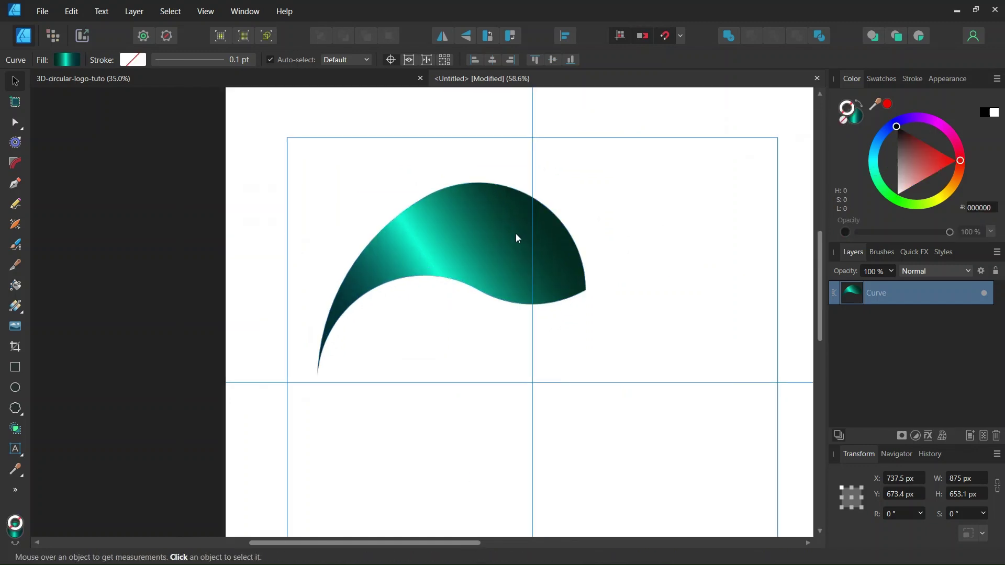
click(516, 233)
scroll(506, 221, up, 1)
scroll(498, 219, down, 4)
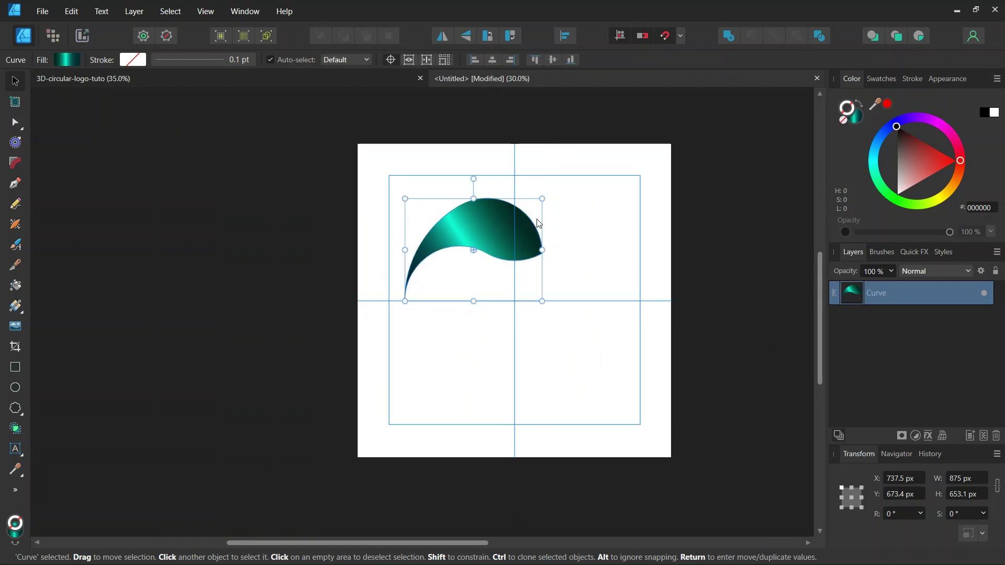
scroll(539, 224, up, 1)
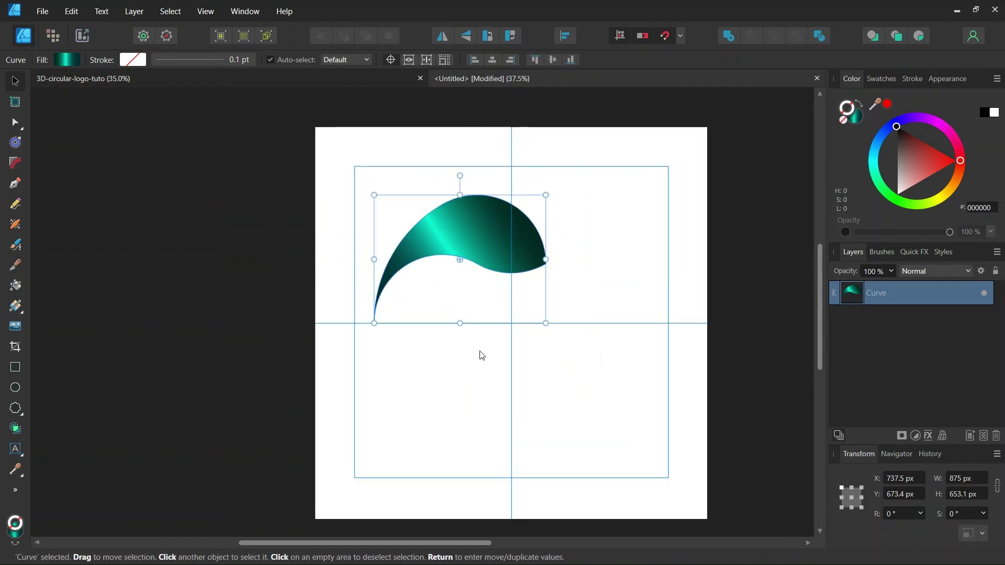
- Convert the gradient comma curve into a symbol with Layer > Create Symbol
click(134, 12)
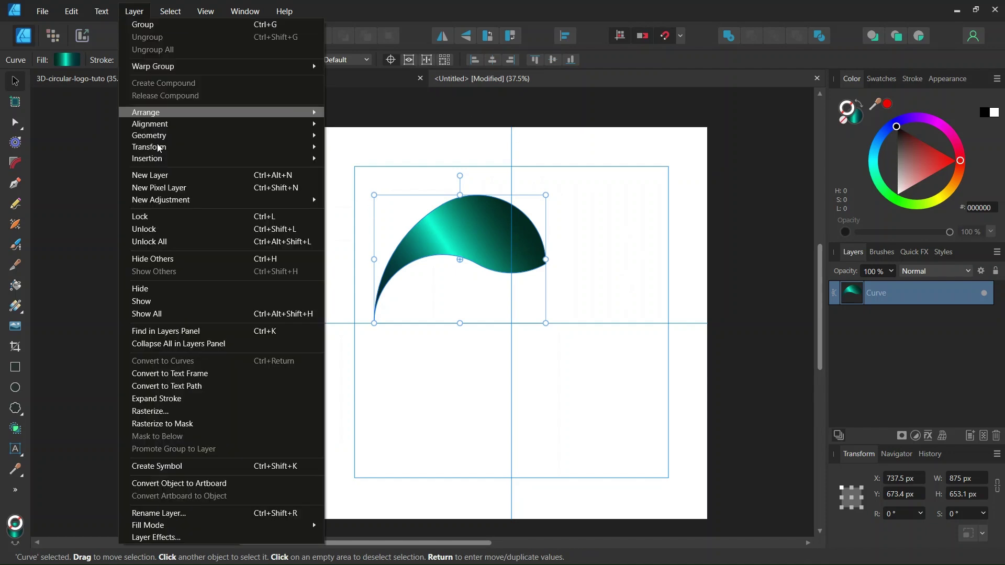
click(197, 466)
scroll(440, 328, up, 1)
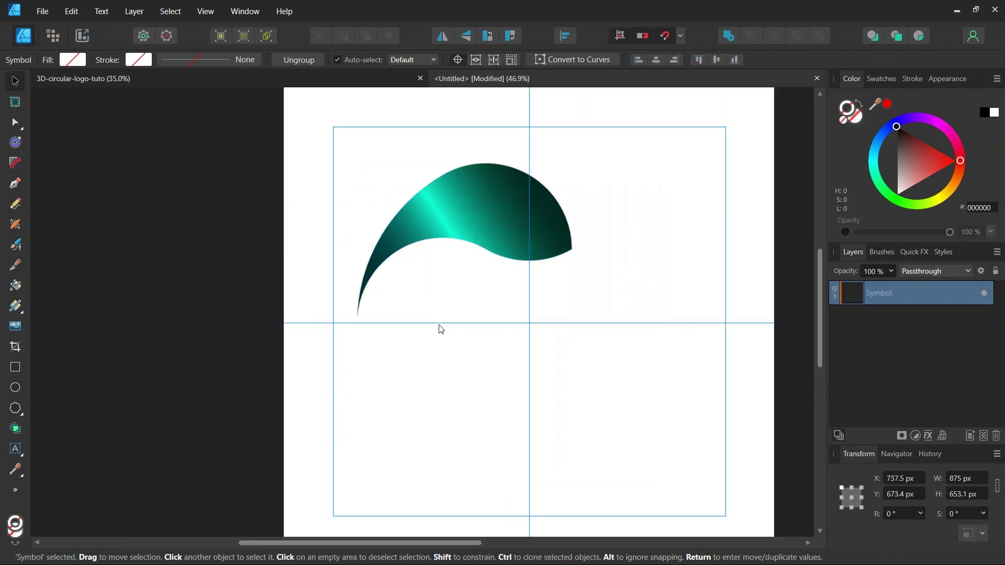
scroll(441, 329, up, 1)
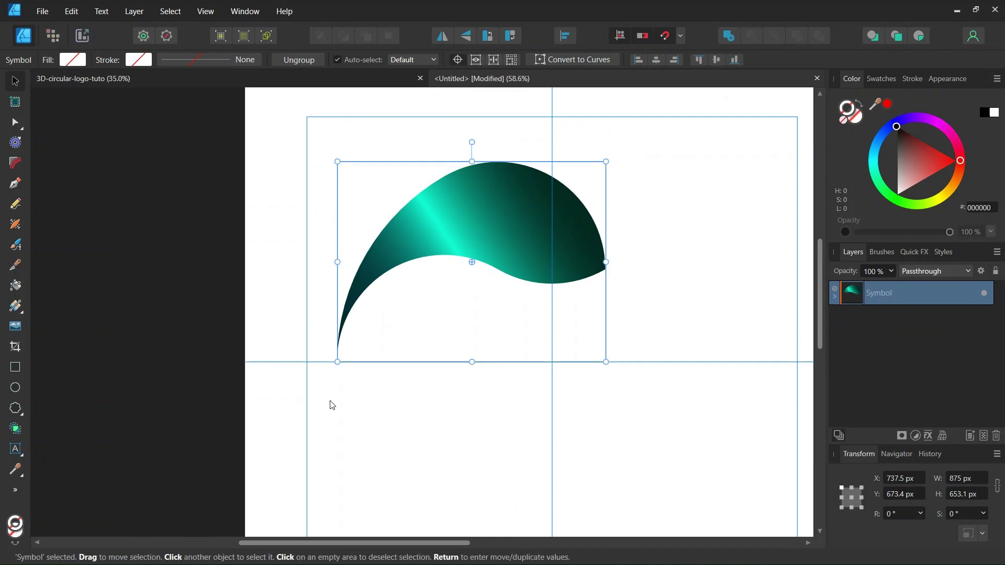
scroll(454, 292, up, 1)
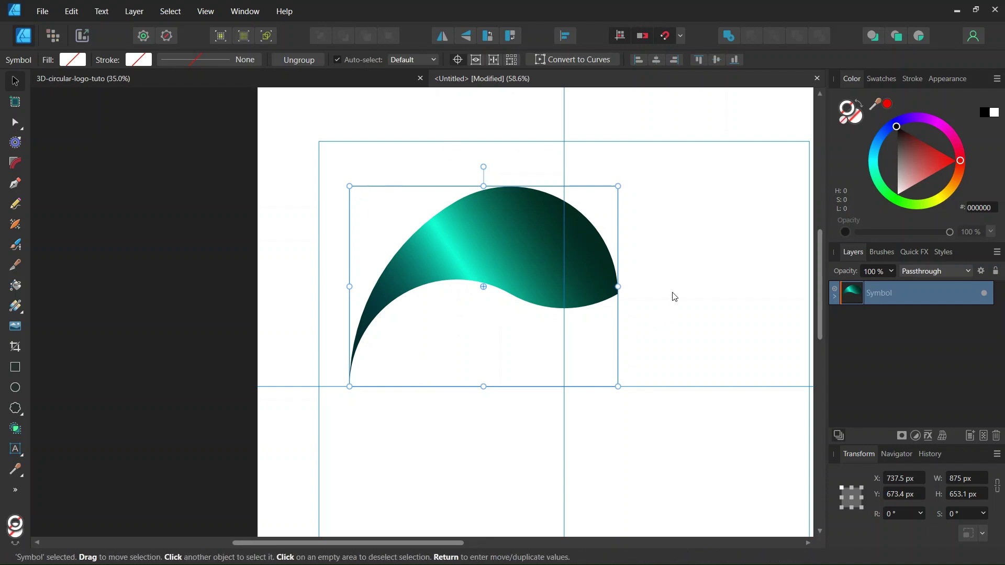
scroll(694, 289, down, 1)
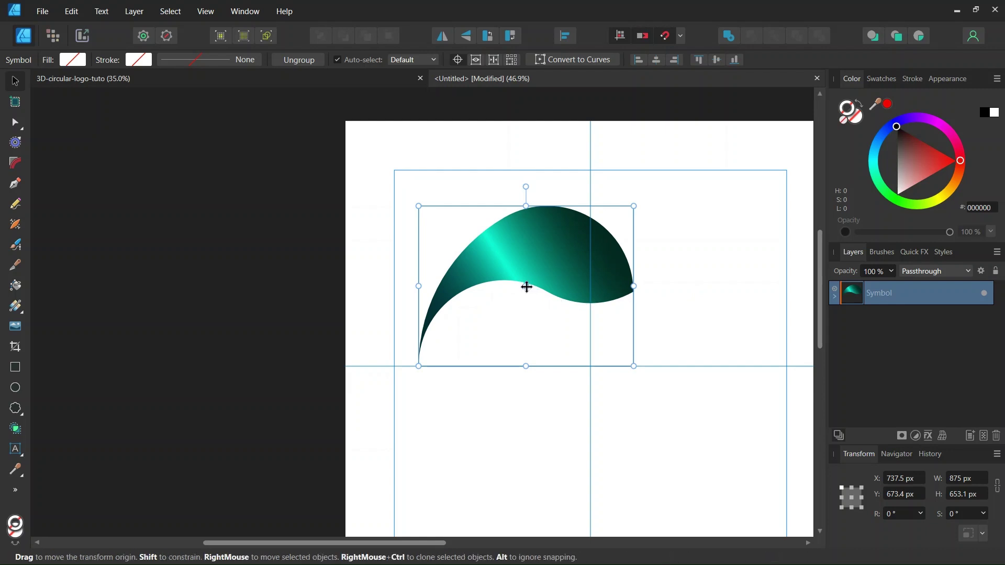
- Move the rotation centre to the page centre and duplicate the comma 5 times at 60° rotation
drag(526, 285, 589, 366)
scroll(613, 376, up, 1)
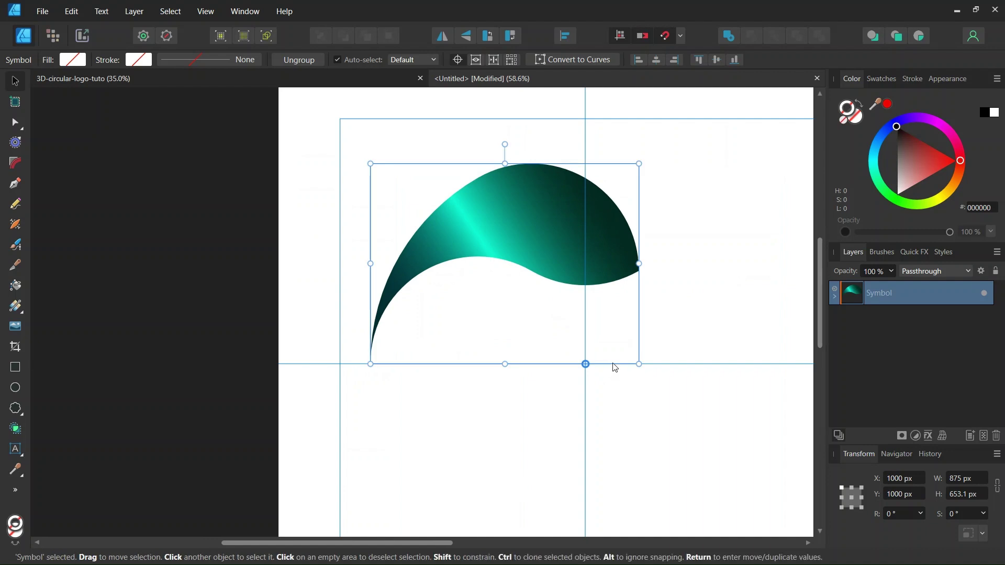
key(Return)
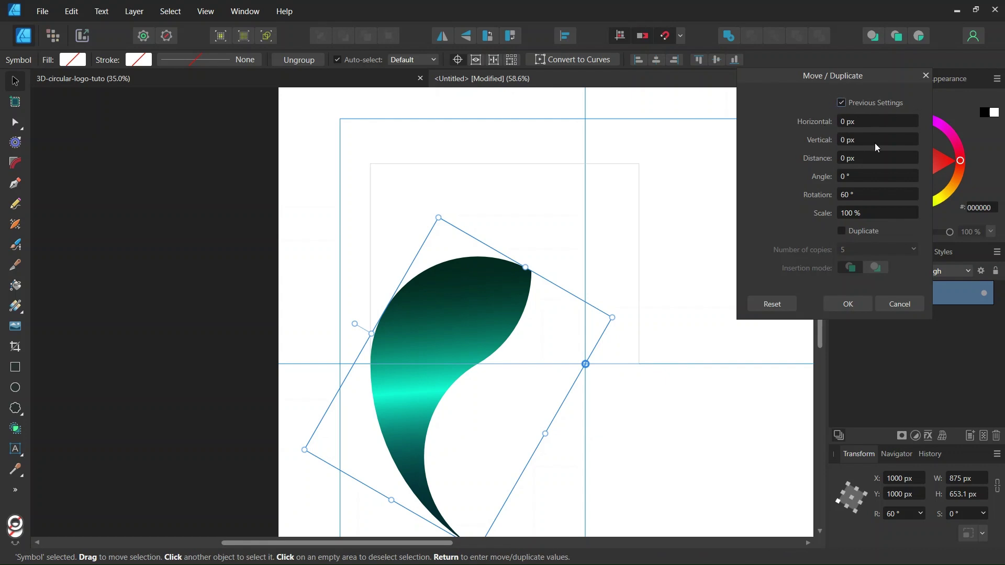
click(843, 230)
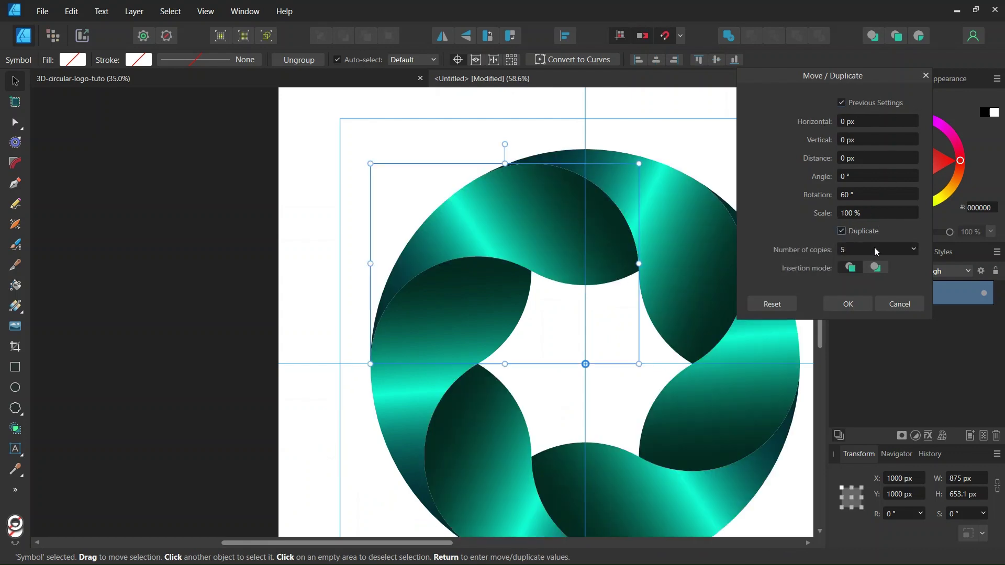
click(846, 302)
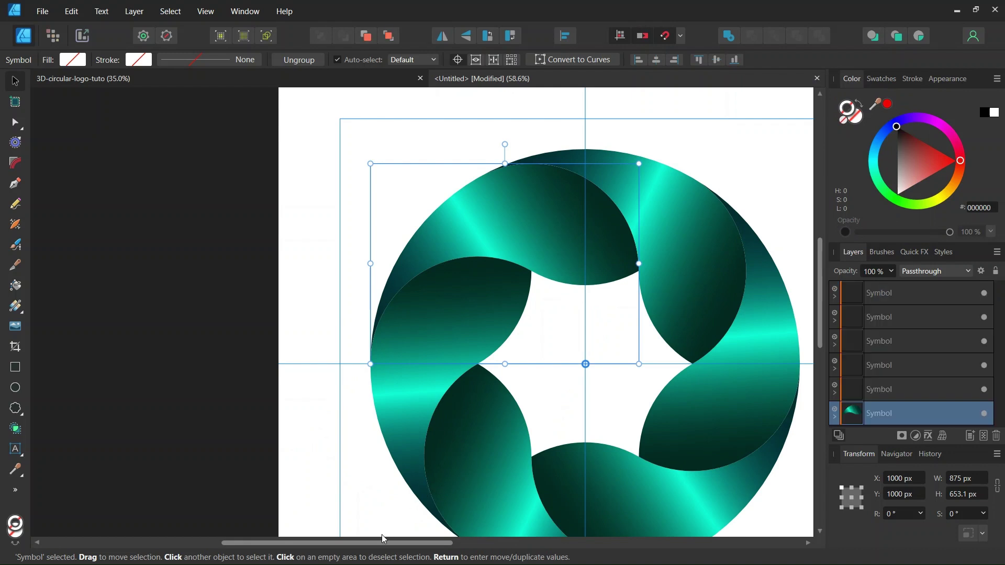
scroll(493, 314, down, 2)
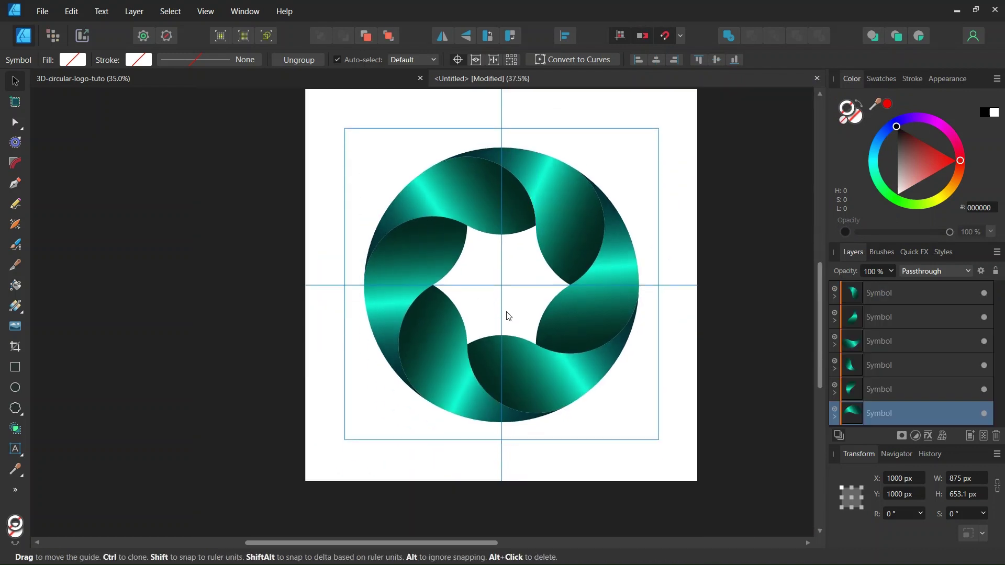
- Select the bottom symbol's Curve and darken its gradient's right end stop
scroll(519, 277, up, 2)
scroll(519, 277, up, 1)
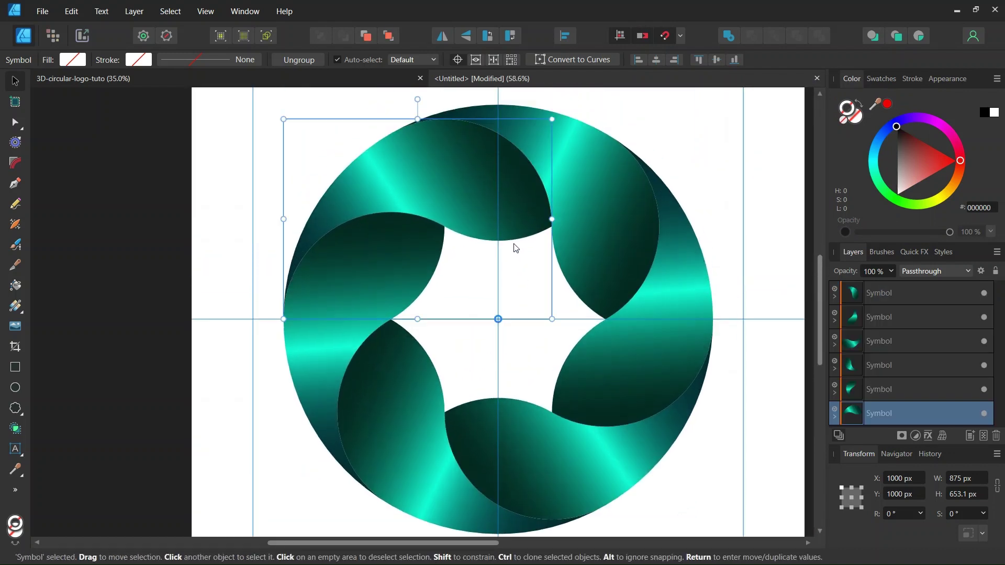
scroll(516, 243, up, 1)
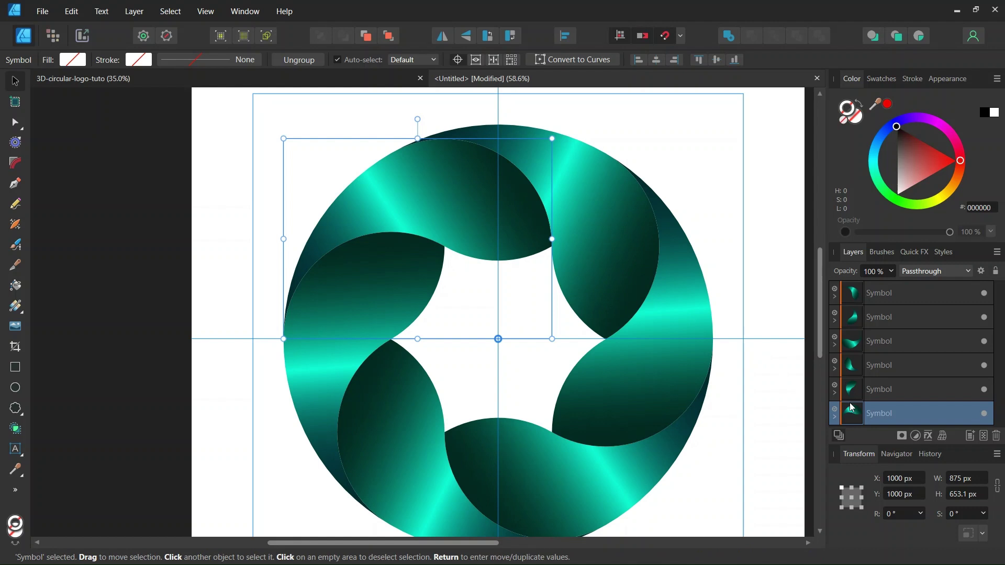
click(834, 418)
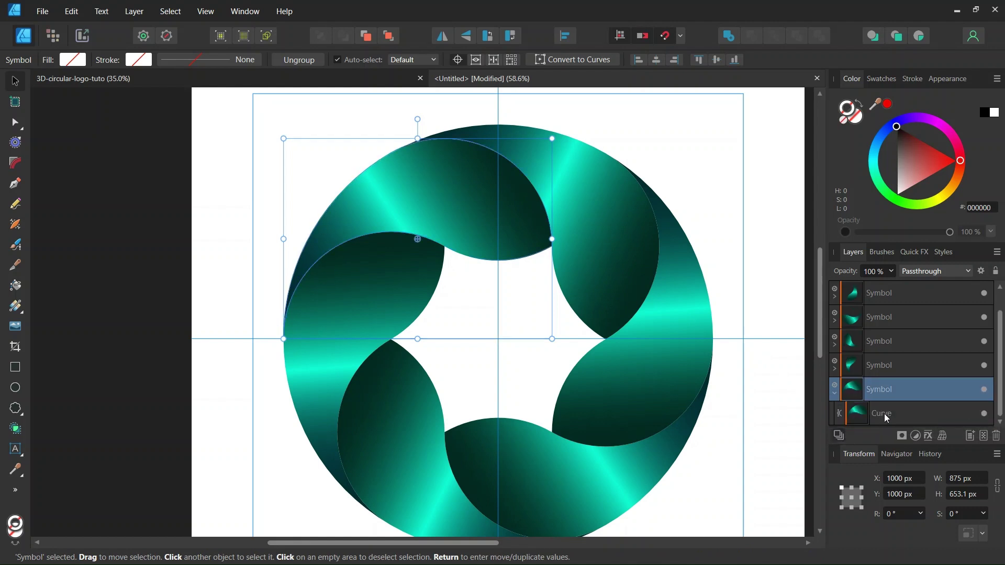
click(886, 413)
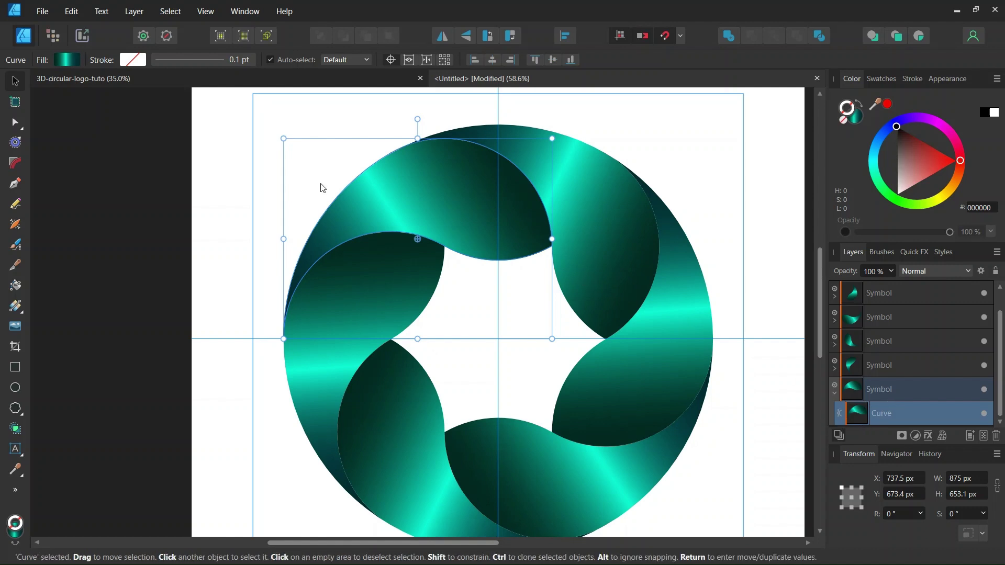
click(69, 60)
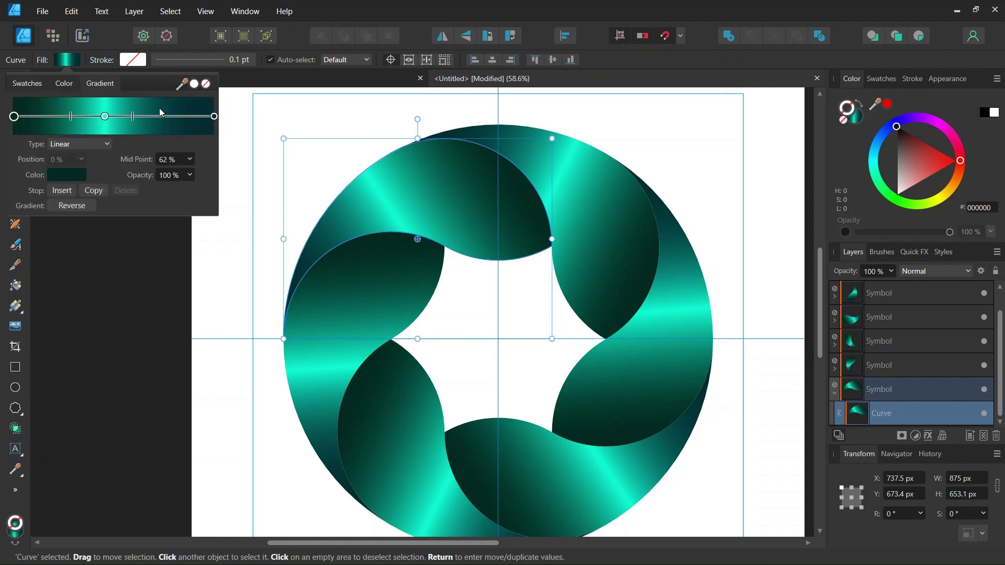
click(214, 116)
click(77, 174)
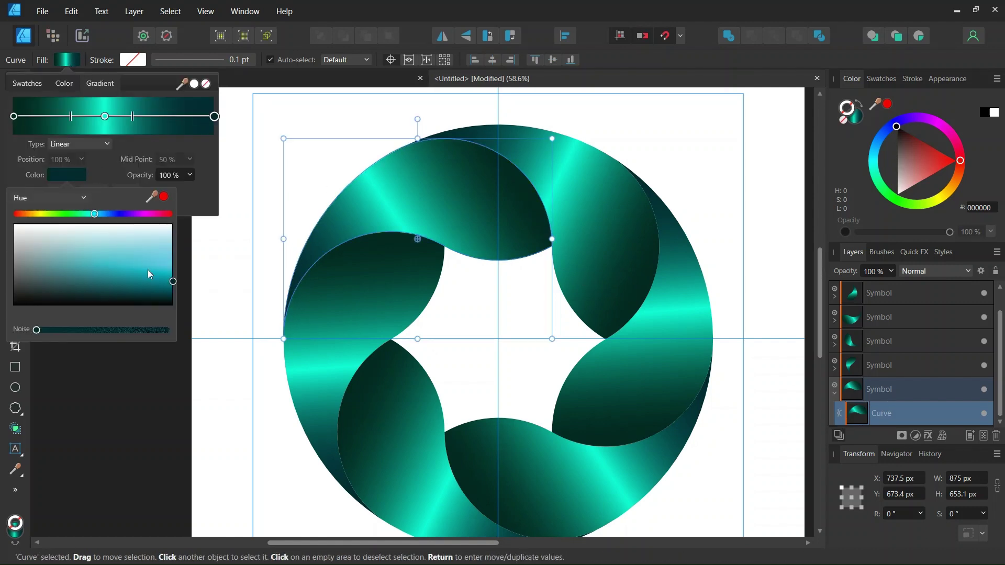
drag(171, 295, 176, 306)
- Darken the gradient's left end stop to near black
click(14, 116)
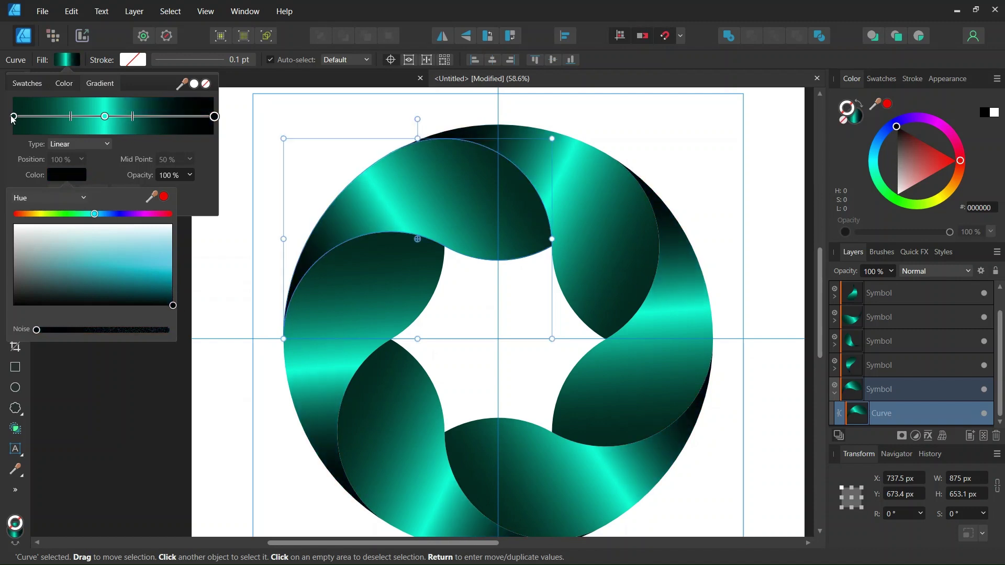
click(59, 173)
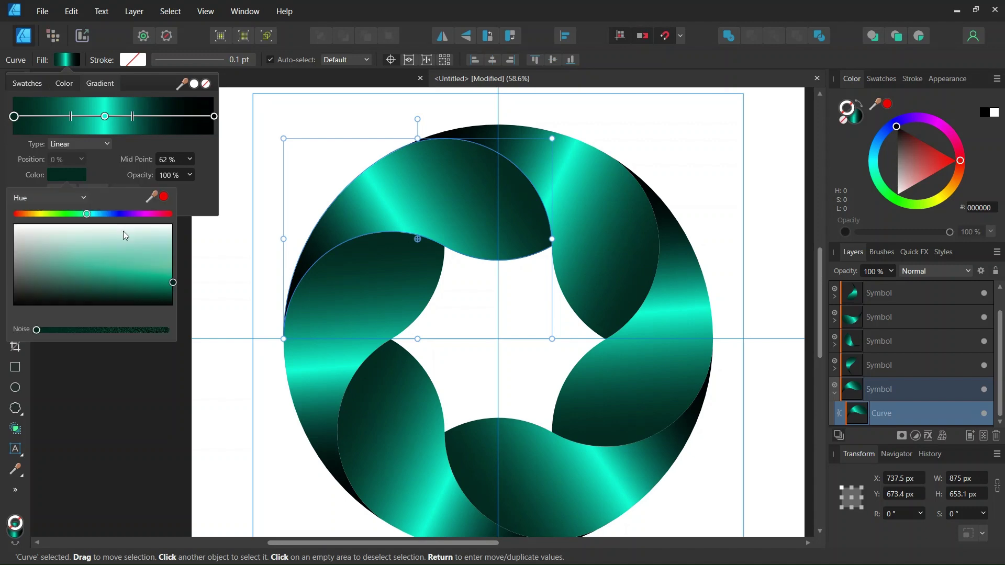
mouse_move(173, 303)
mouse_down()
mouse_move(170, 287)
mouse_move(177, 298)
mouse_up()
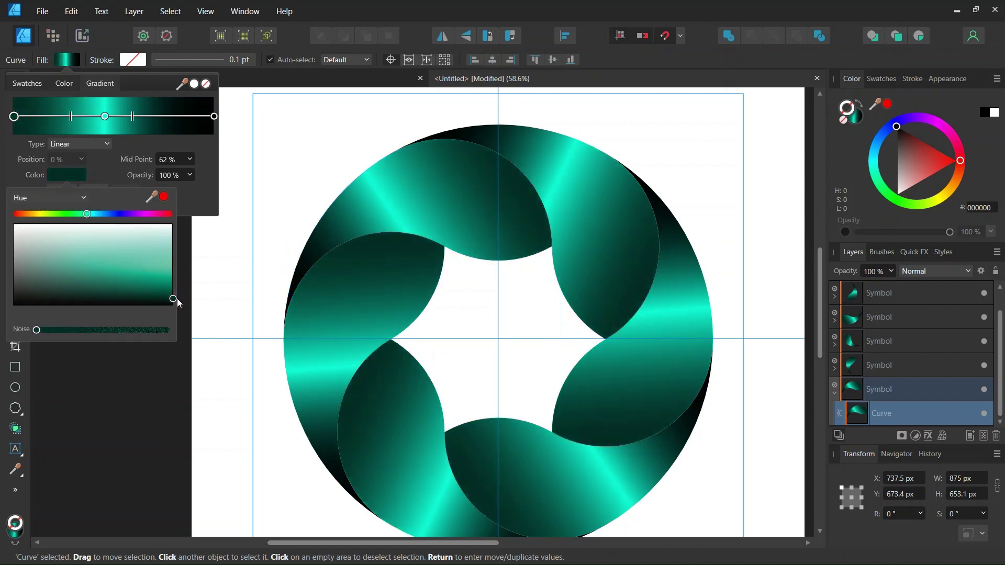
scroll(456, 194, up, 1)
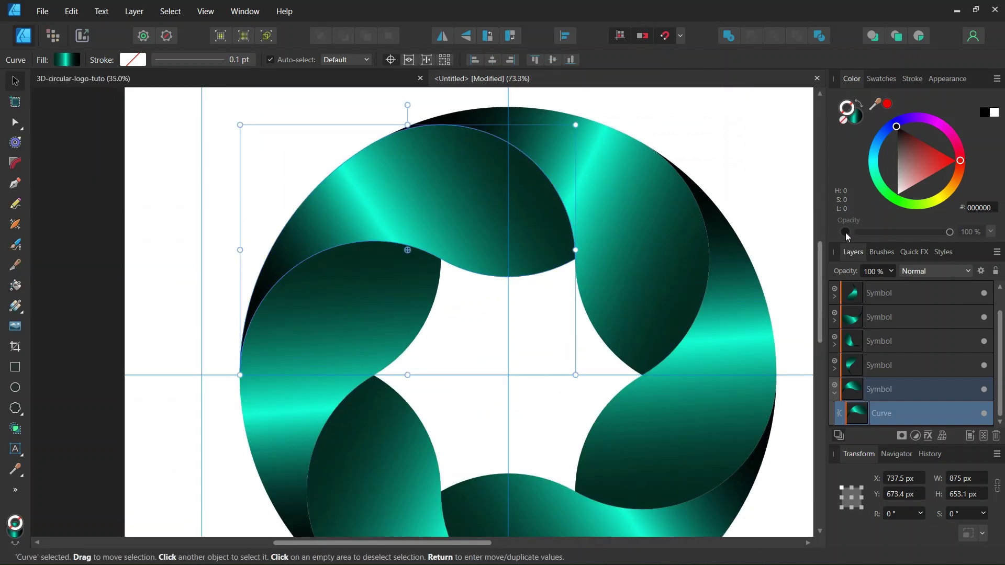
- Add 13% noise to the comma's fill, then deselect and fit the whole page in view
click(857, 123)
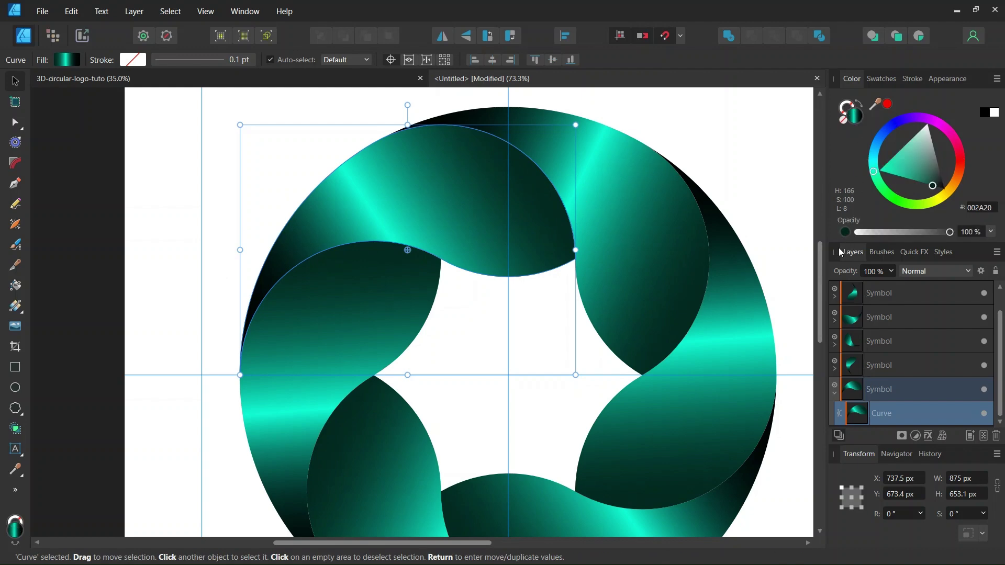
click(845, 232)
drag(856, 232, 869, 232)
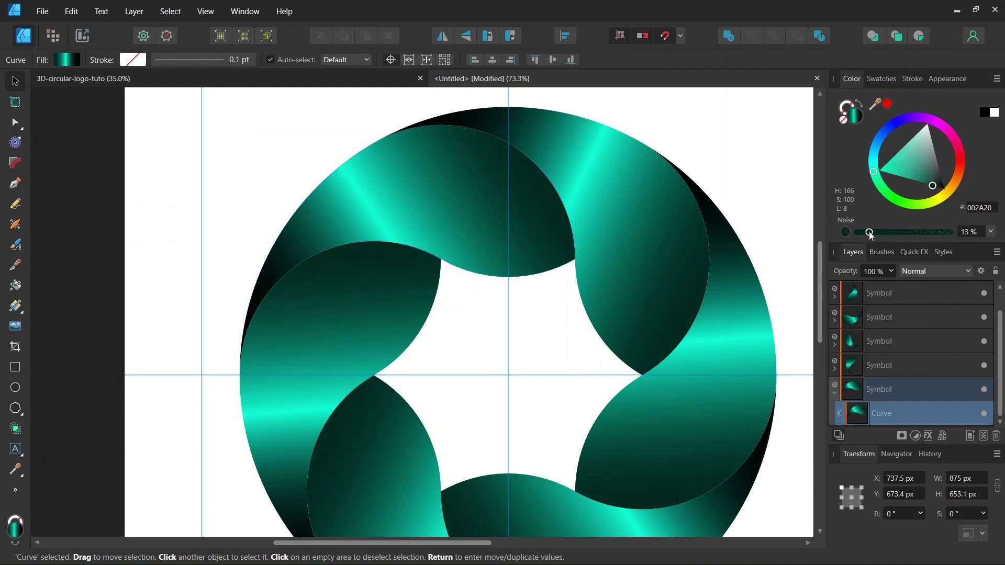
click(773, 196)
key(ctrl+0)
scroll(657, 268, down, 1)
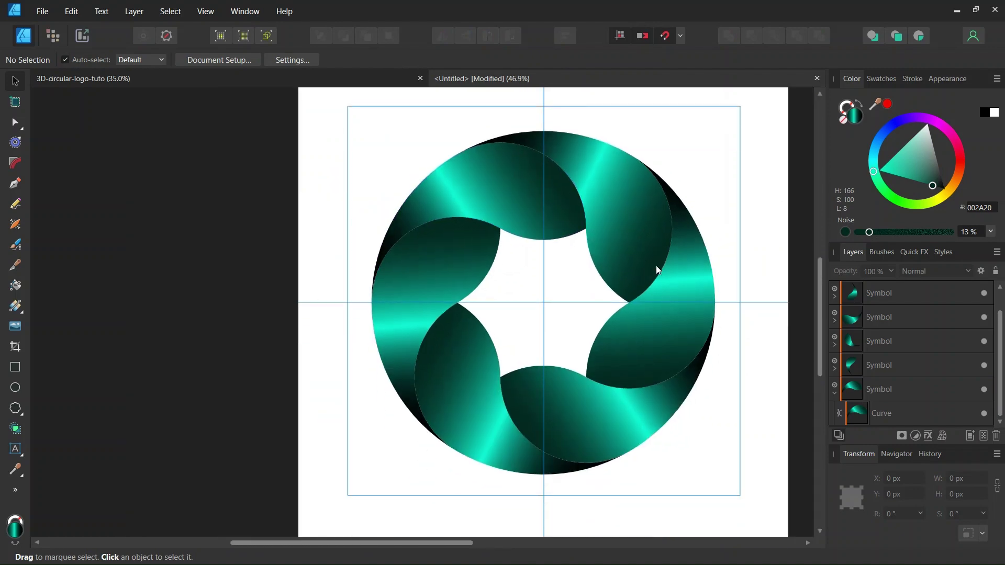
- Nudge the Curve's gradient end handle to reposition the highlight, then select the middle stop
click(16, 305)
click(195, 60)
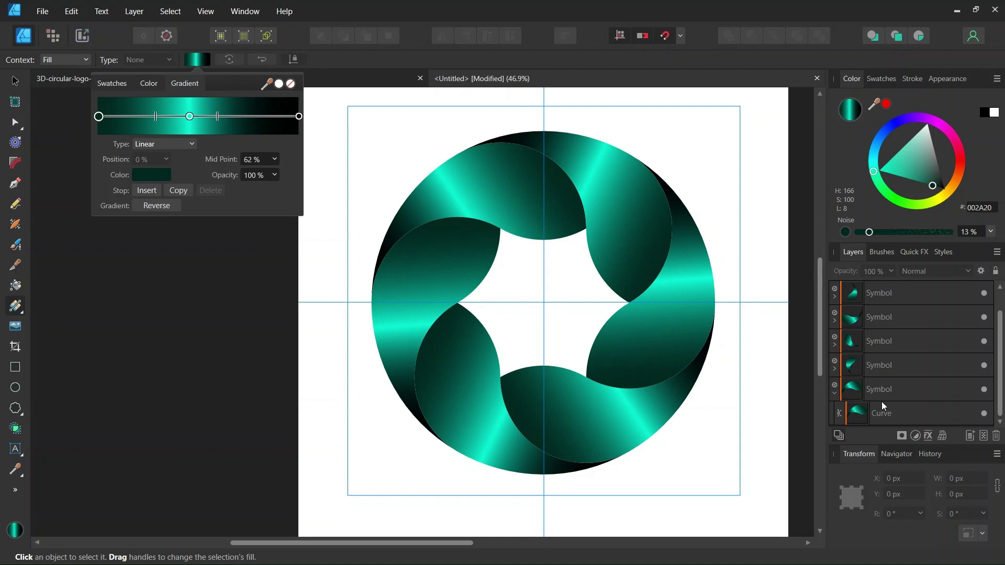
click(886, 417)
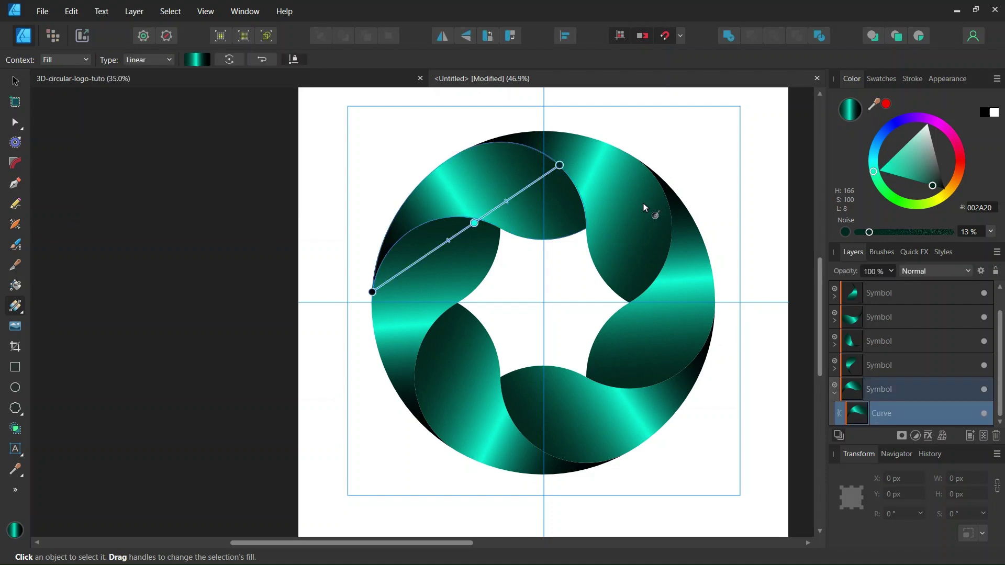
scroll(569, 176, up, 2)
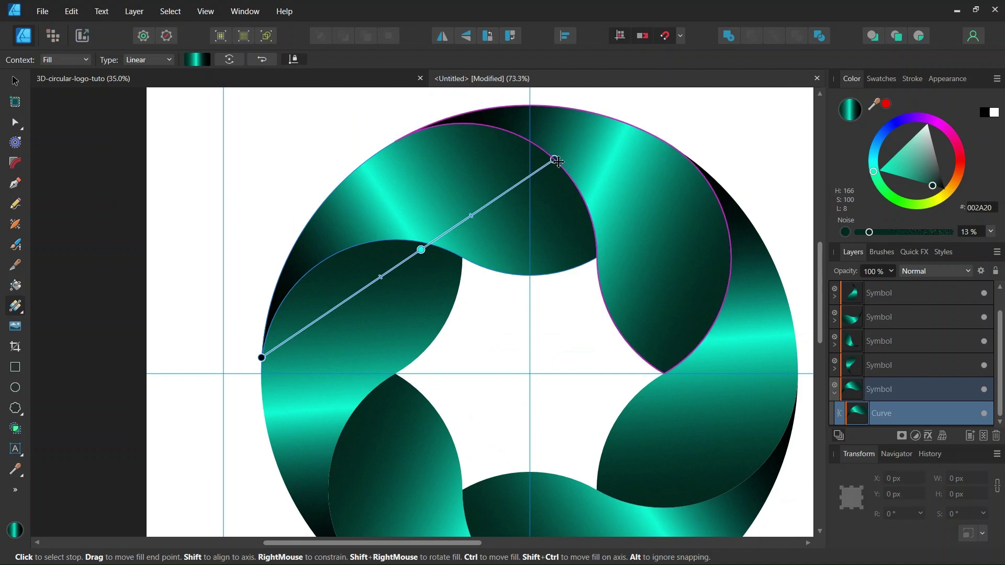
mouse_move(555, 160)
mouse_down()
mouse_move(575, 157)
mouse_move(563, 157)
mouse_up()
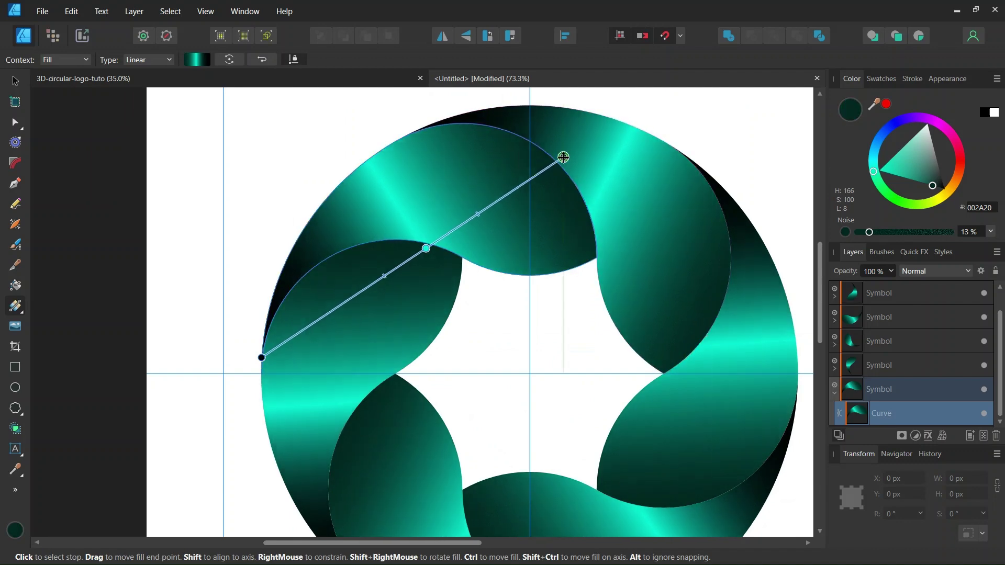
click(426, 248)
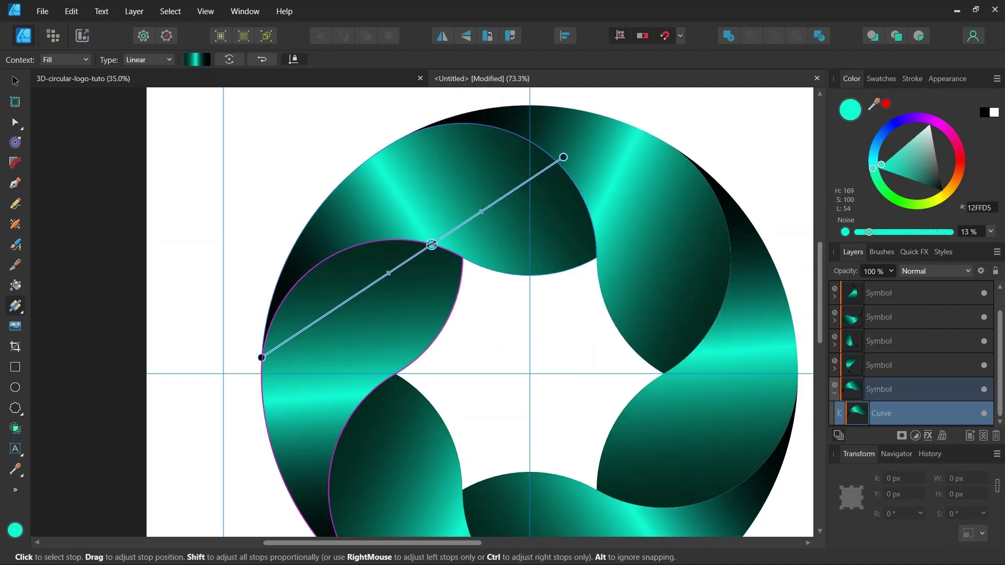
scroll(465, 268, down, 3)
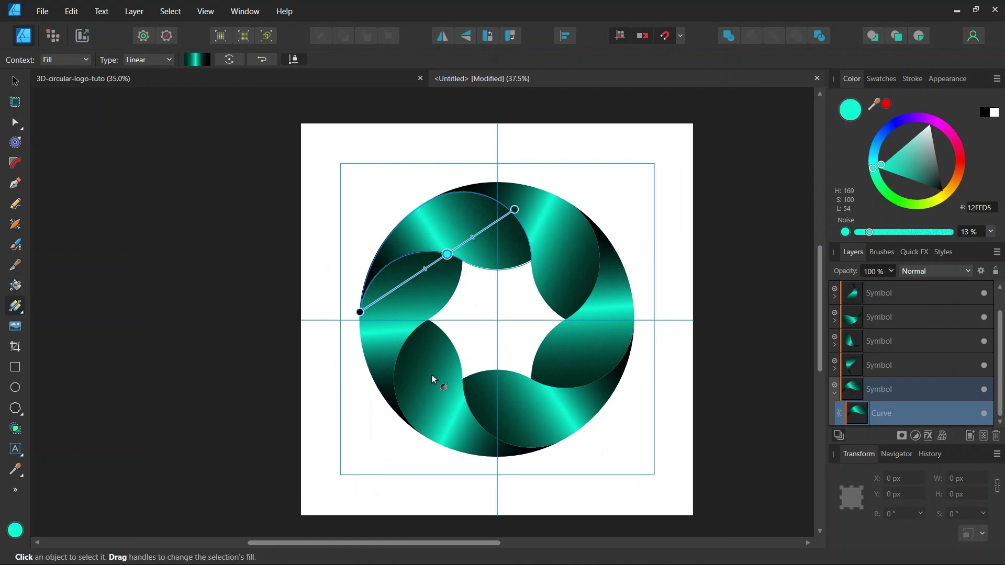
click(15, 81)
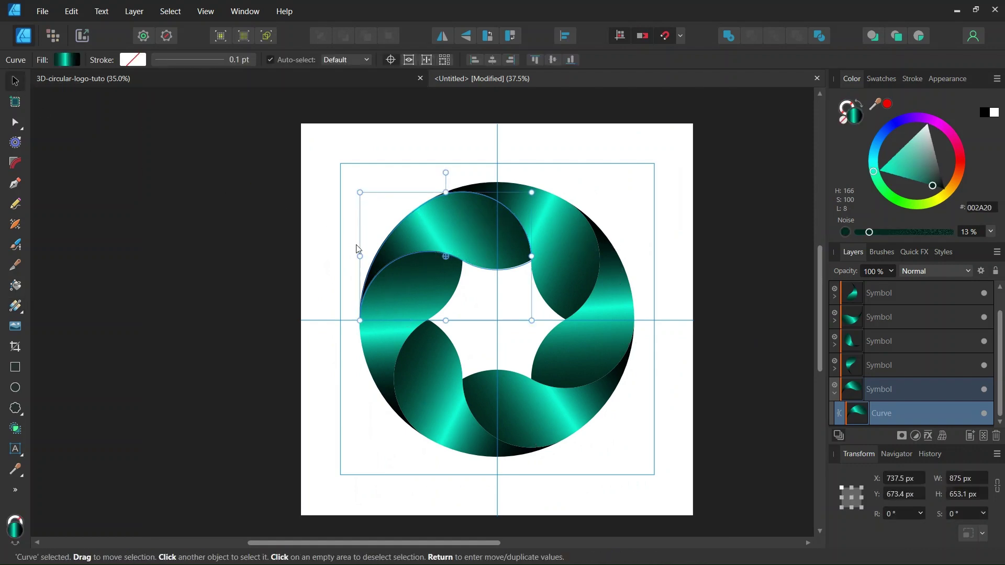
scroll(517, 347, down, 2)
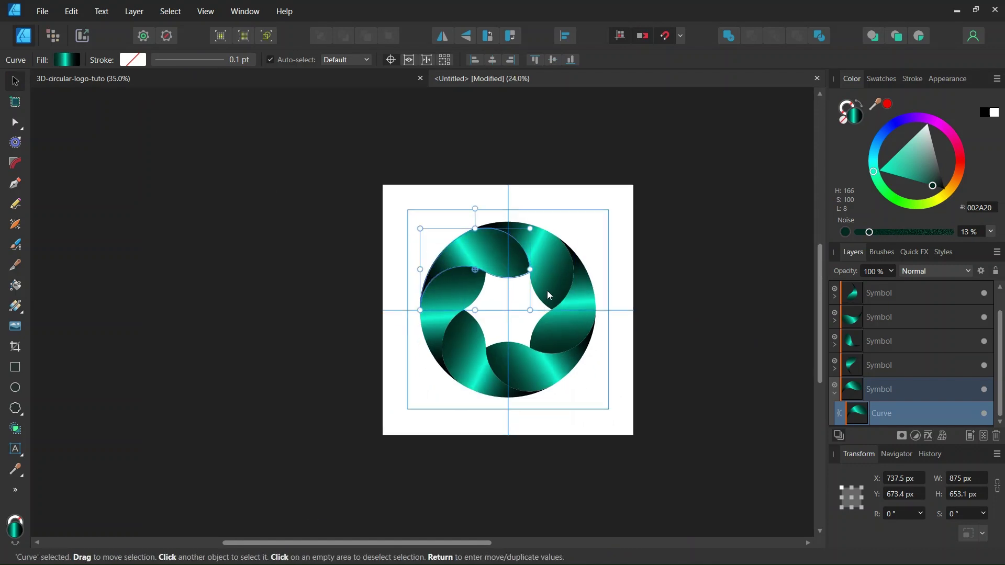
scroll(549, 296, up, 3)
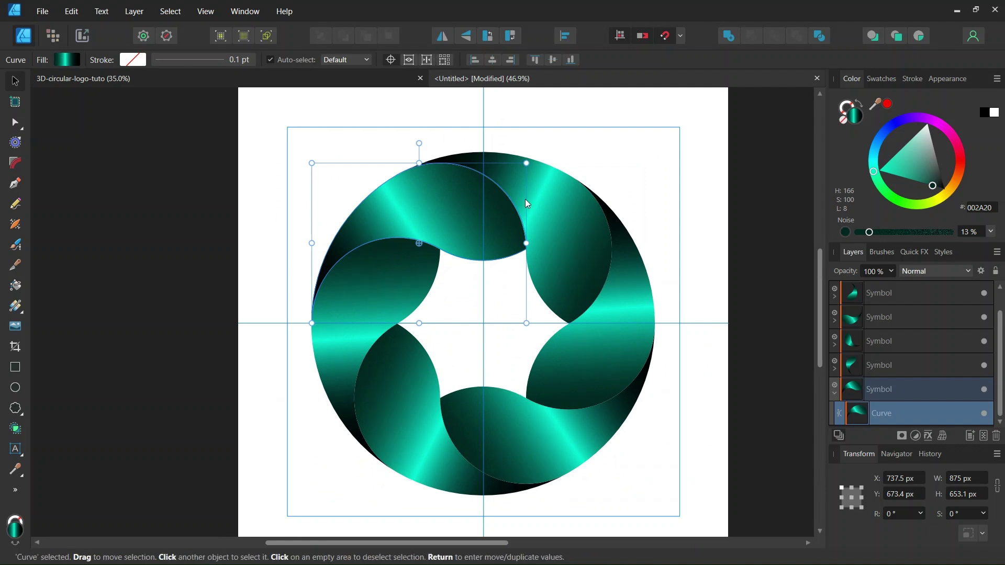
scroll(520, 323, up, 1)
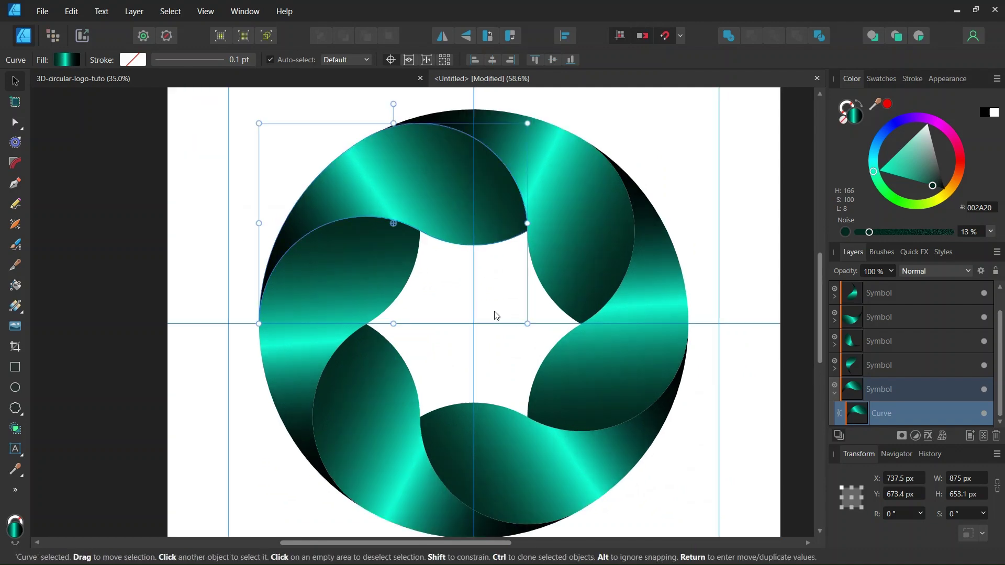
click(205, 268)
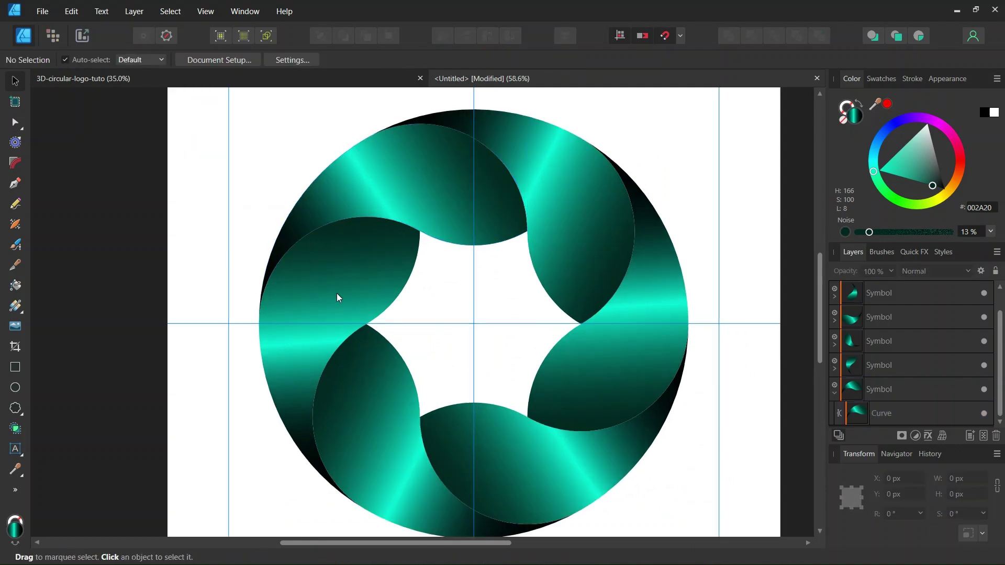